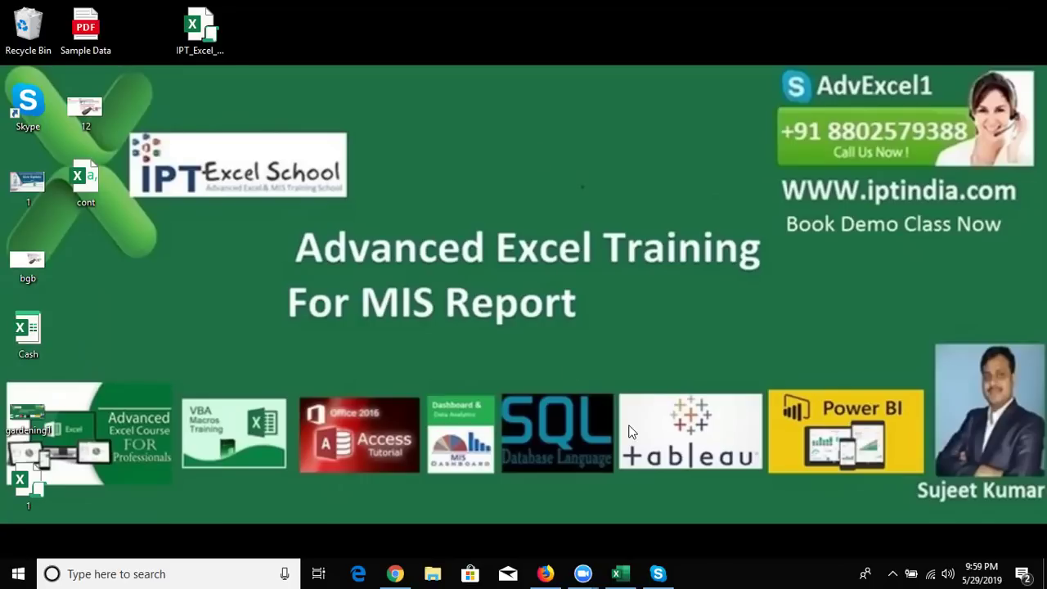
Step: Bring the Excel window forward and show the Data tab's import tools
mouse_move(630, 572)
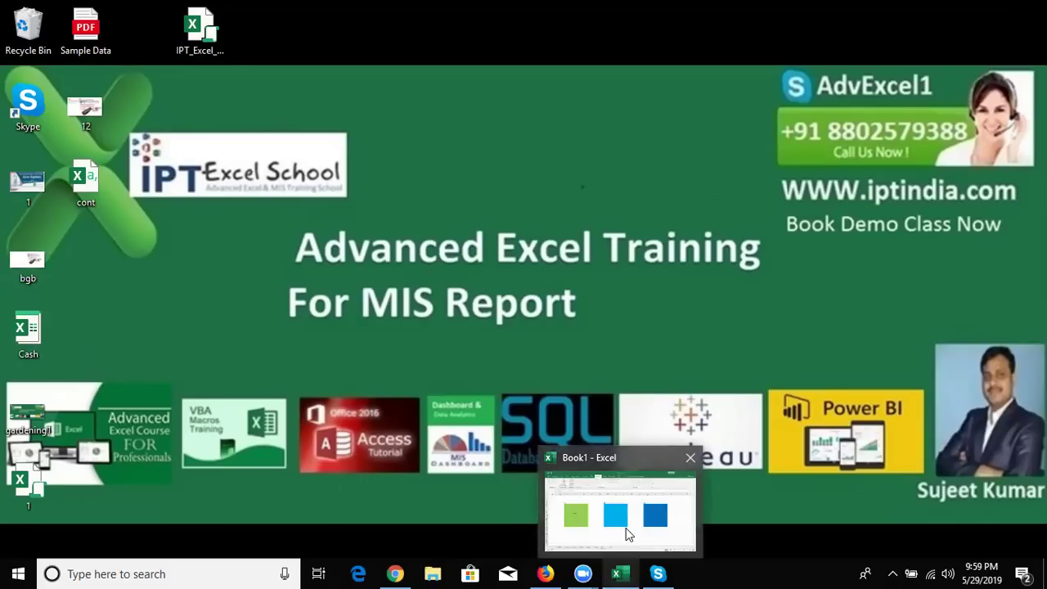
left_click(626, 530)
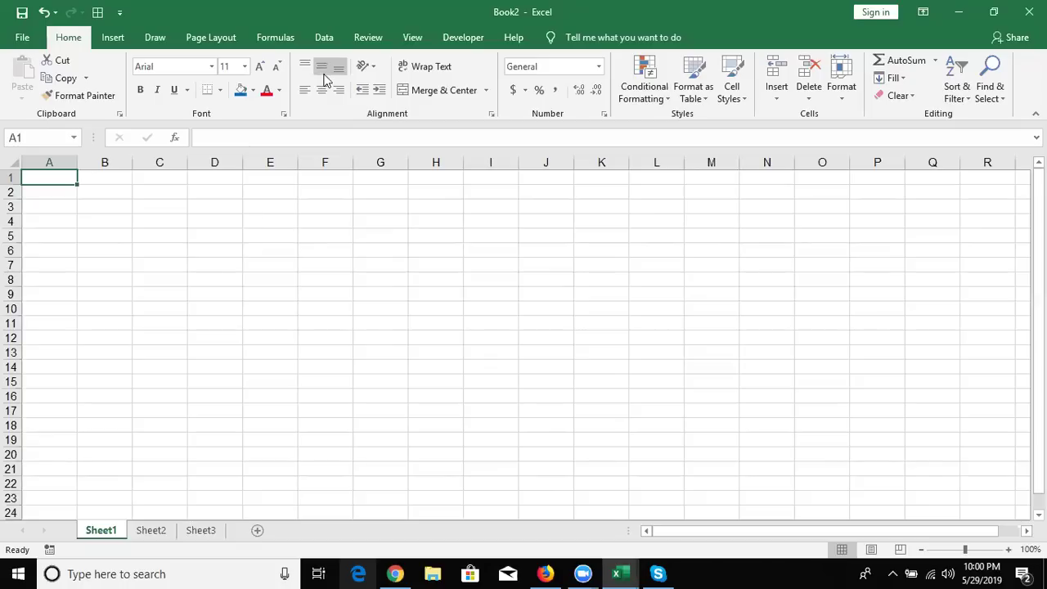
left_click(328, 45)
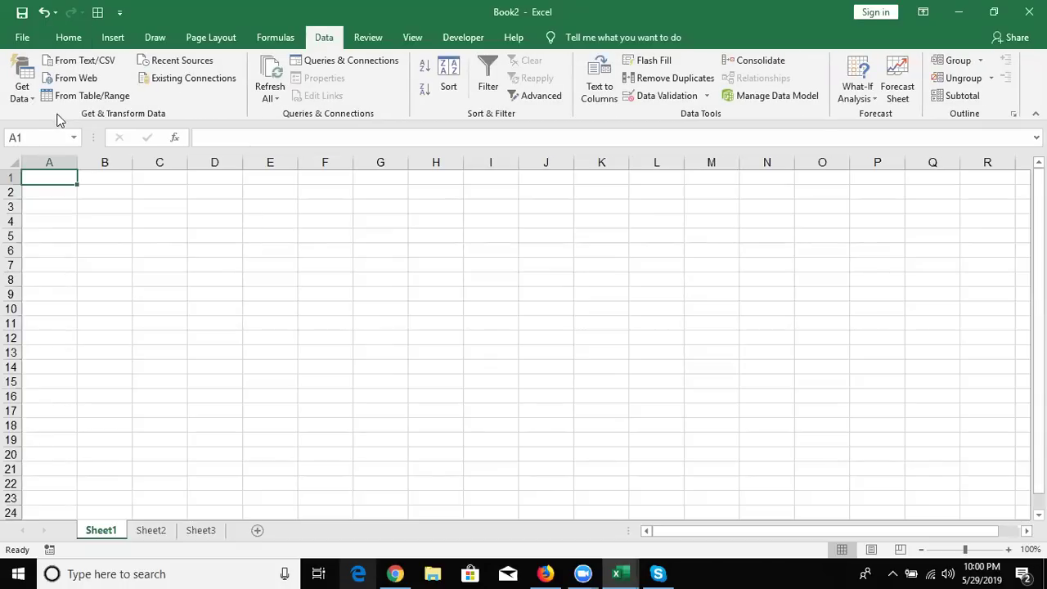
Step: Start a Get Data > From File > From Folder import, then switch to File Explorer
left_click(35, 102)
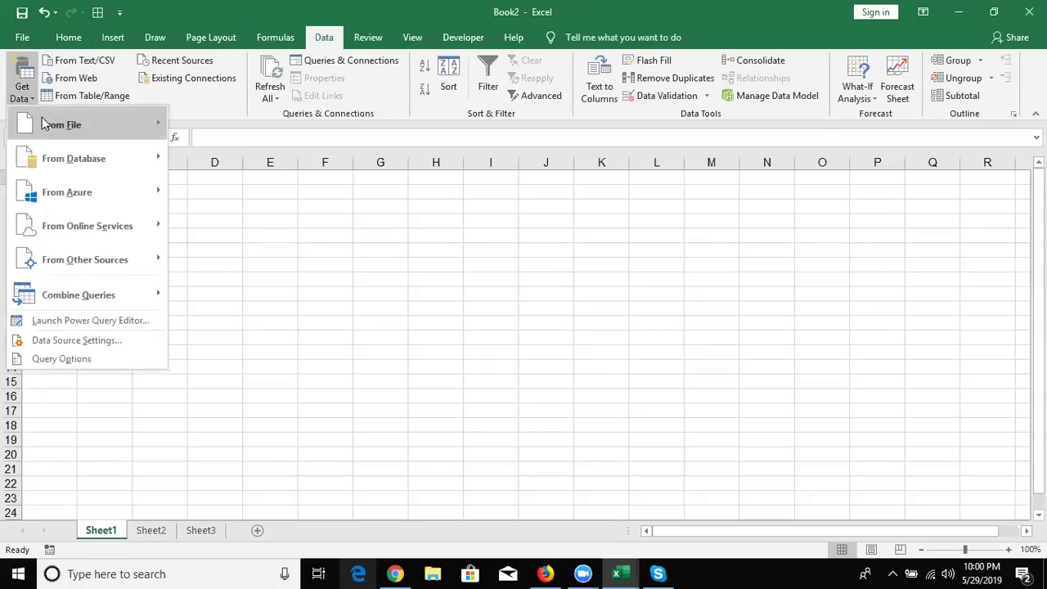
mouse_move(45, 123)
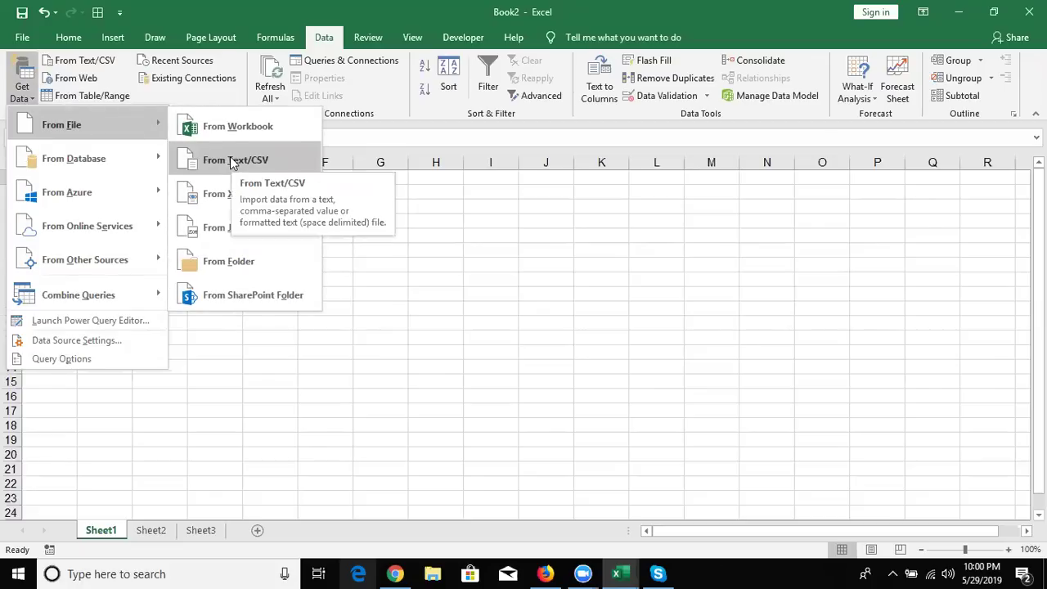
left_click(225, 266)
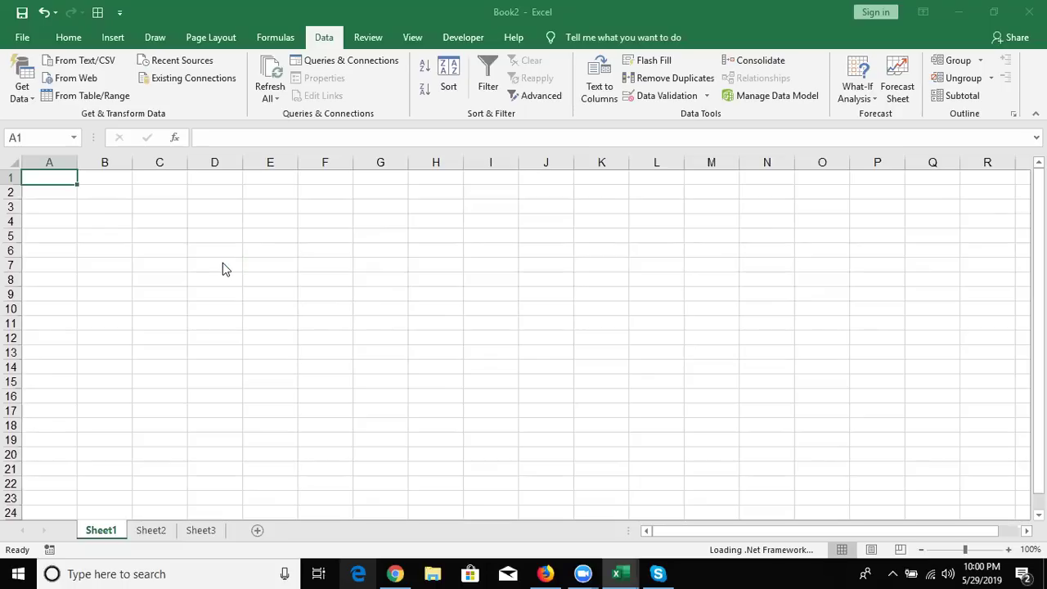
left_click(432, 572)
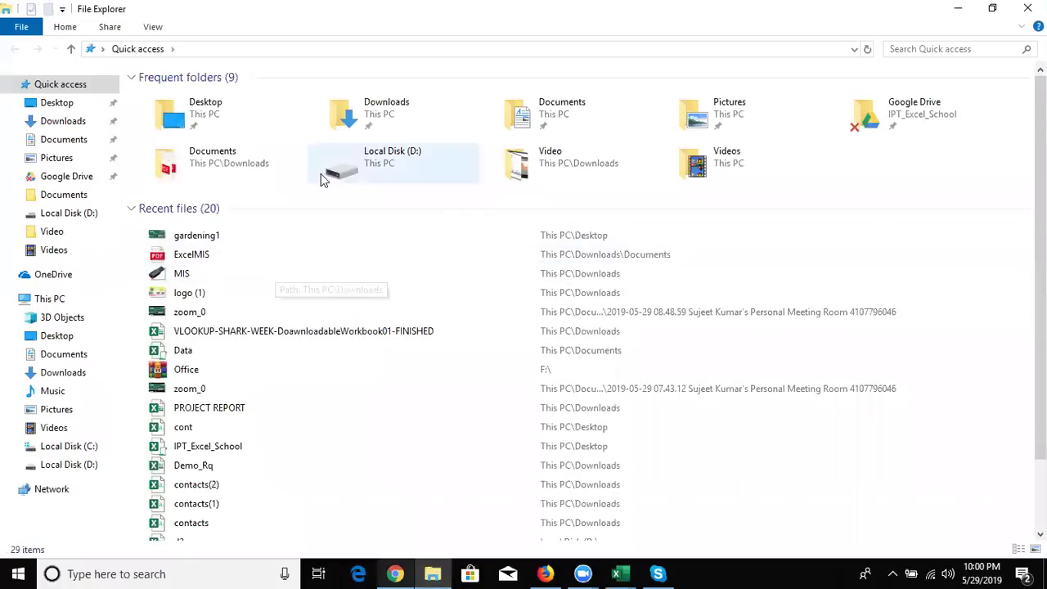
Step: Browse to D:\Excel2016-2019\Excel\6.Data Manu and copy its full path from the address bar
left_click(405, 180)
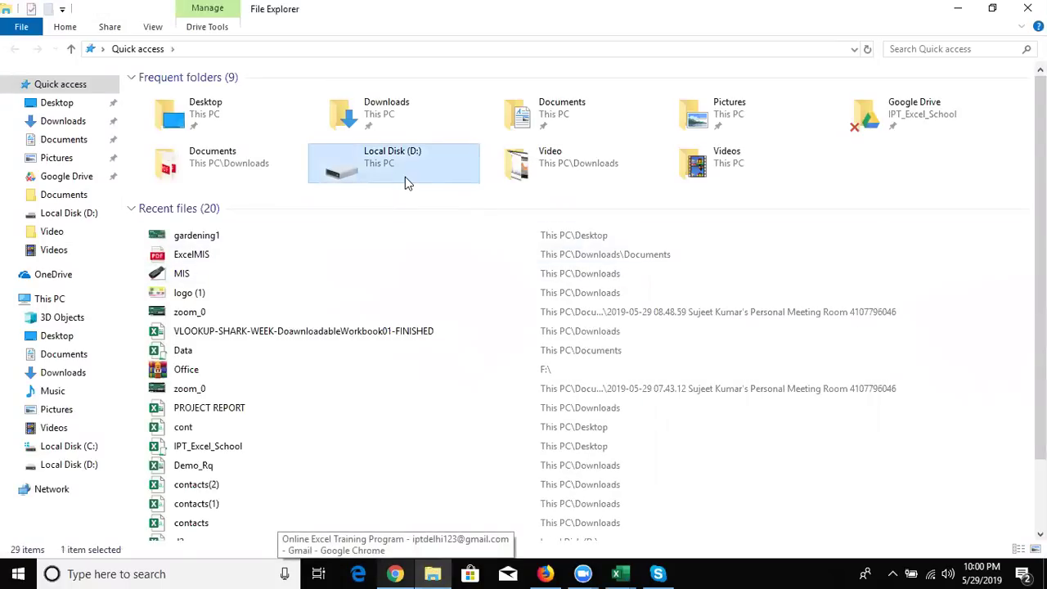
double_click(405, 177)
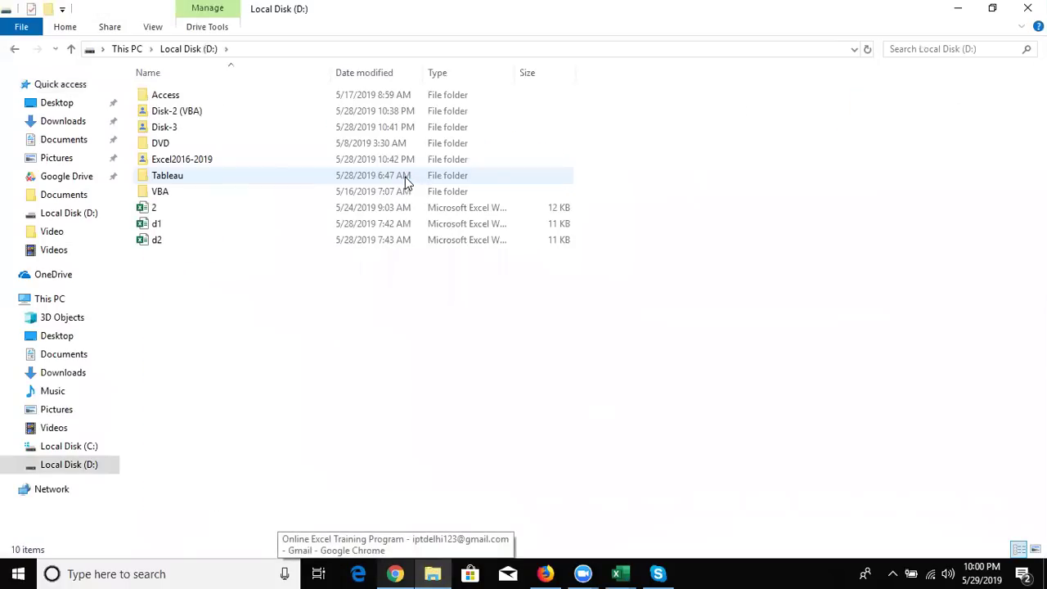
double_click(245, 159)
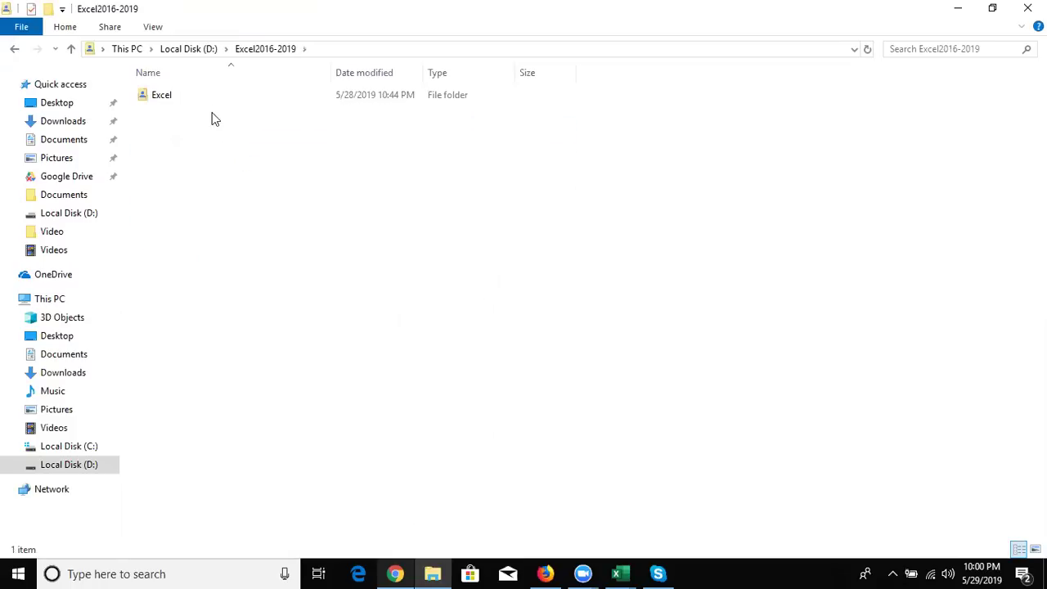
double_click(205, 96)
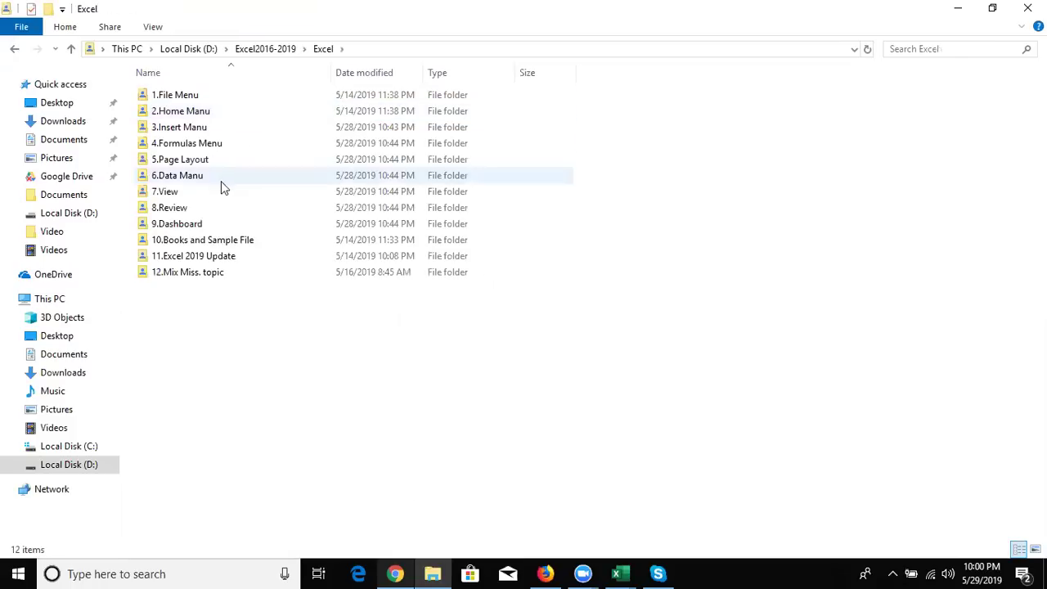
double_click(221, 177)
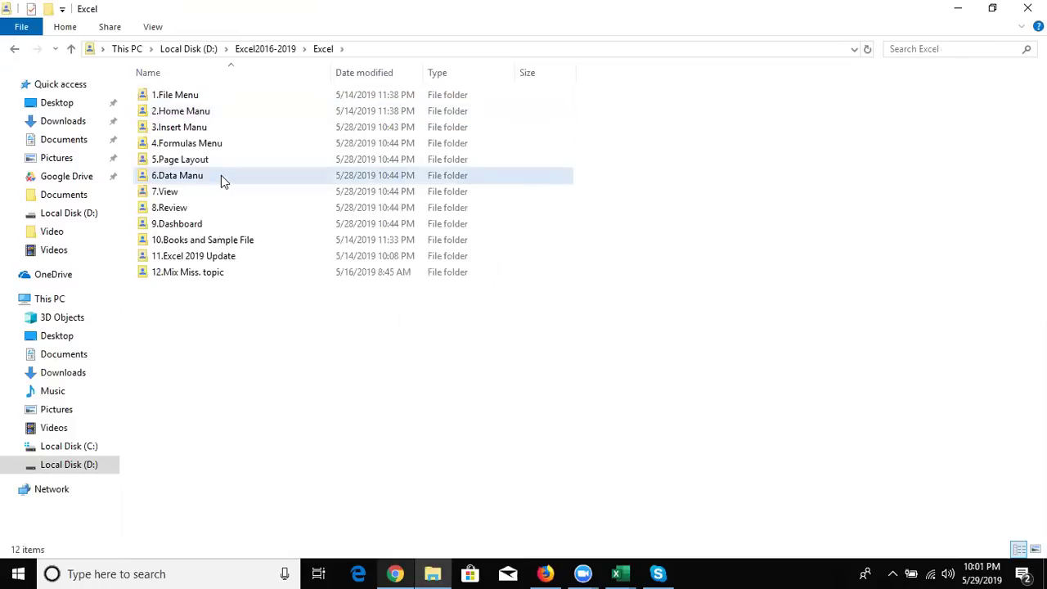
left_click(428, 48)
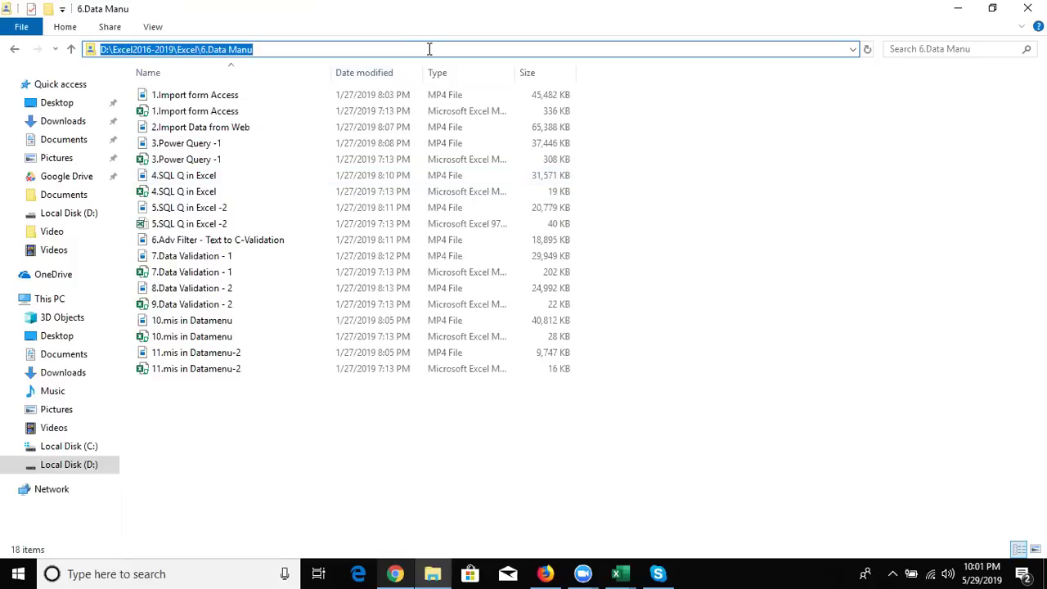
key("Escape")
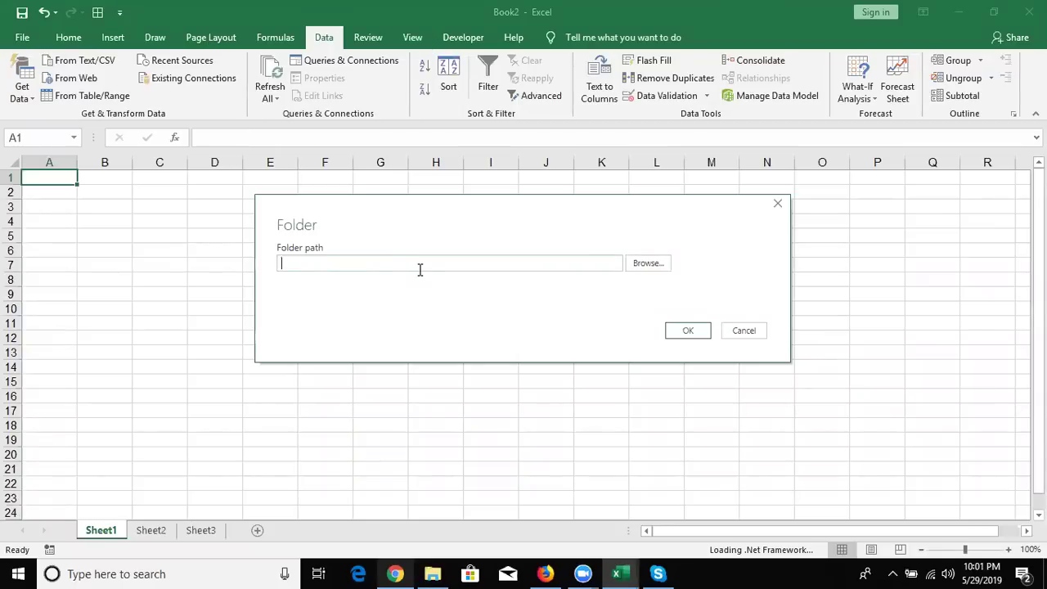
Step: Paste D:\Excel2016-2019\Excel\6.Data Manu as the folder path, preview its files, then cancel
type("D:\\Excel2016-2019\\Excel\\6.Data Manu")
left_click(686, 332)
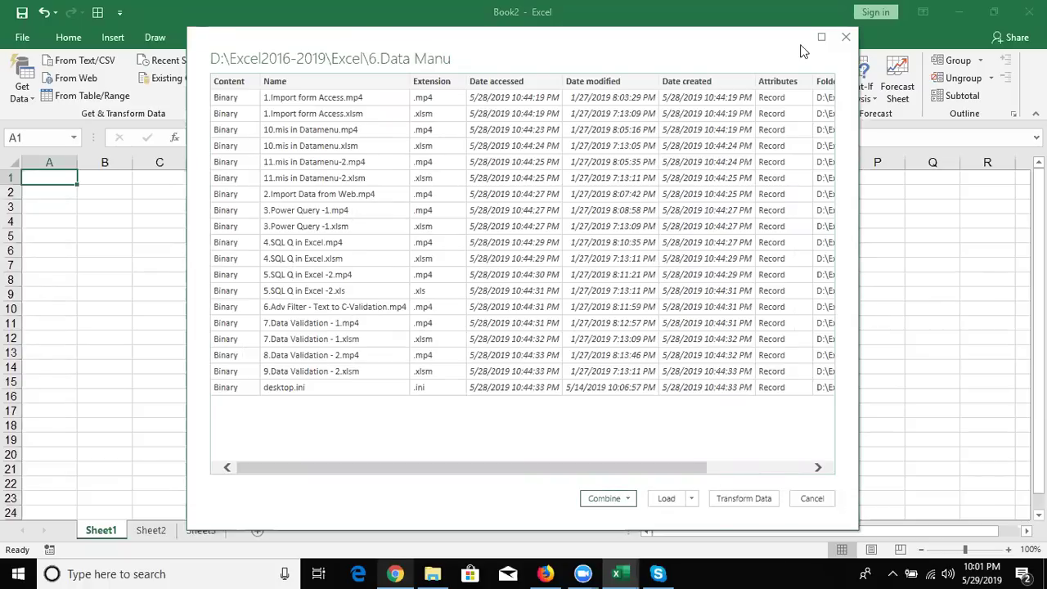
left_click(847, 38)
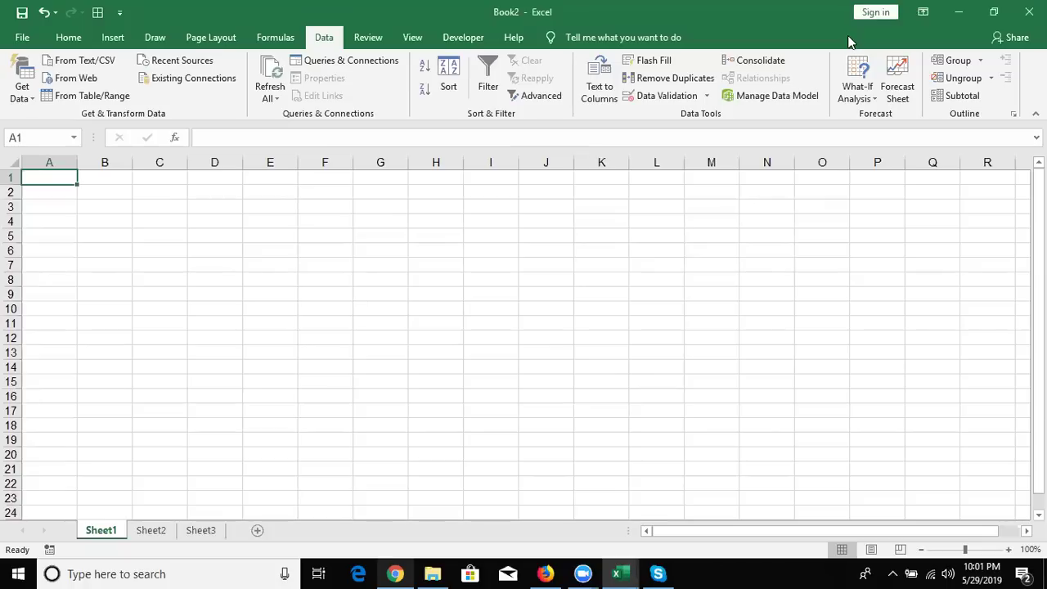
Step: Open the Visual Basic editor from the Developer tab and insert a new module
left_click(446, 41)
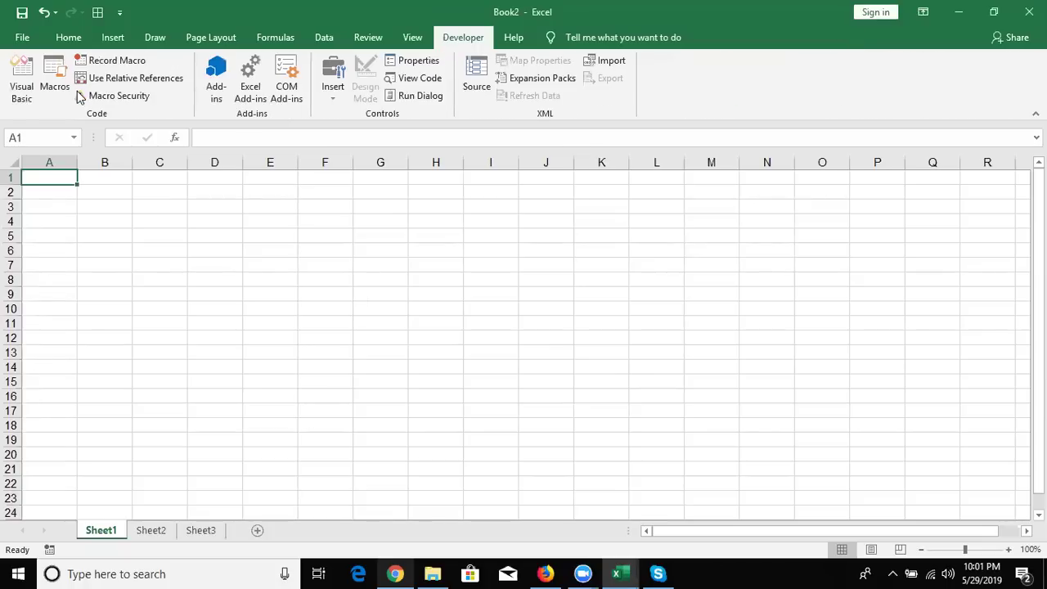
left_click(17, 82)
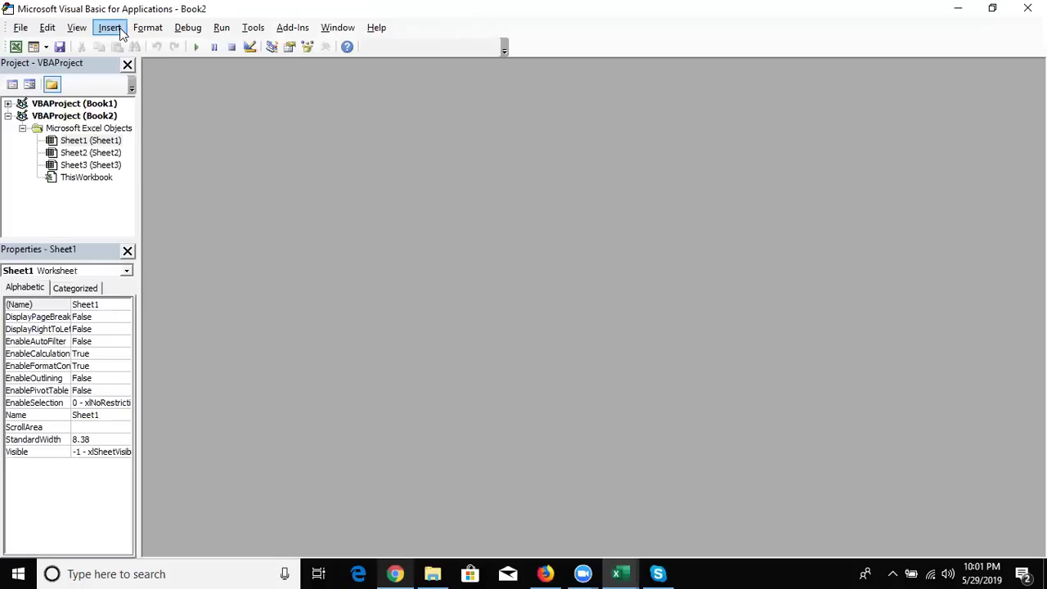
left_click(115, 28)
left_click(135, 80)
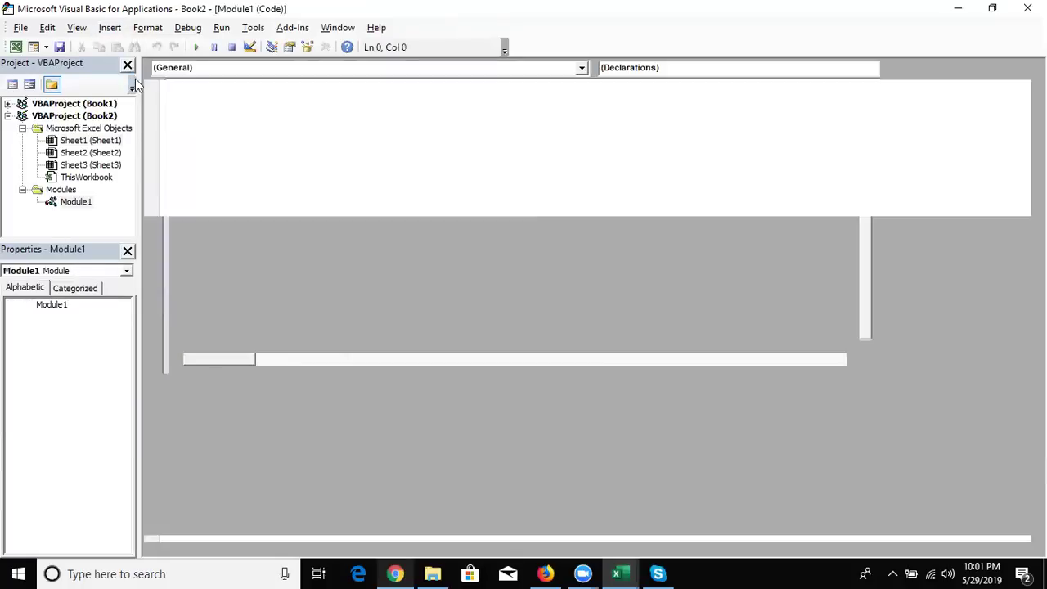
Step: Create the Sub rr() procedure with blank lines inside it
type("sub rr(")
key("Return")
key("Return")
key("Up")
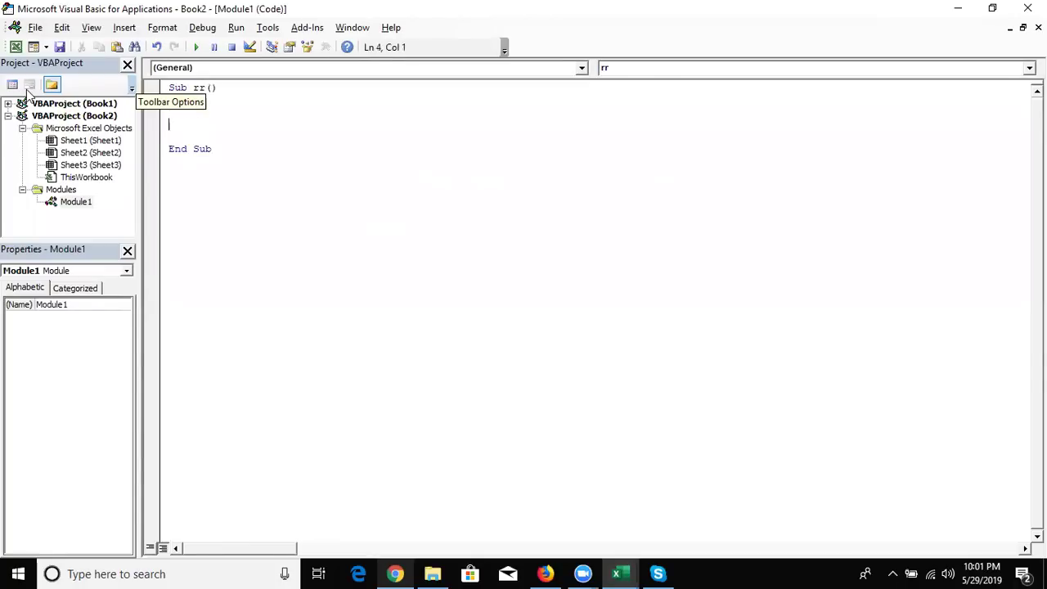
key("Return")
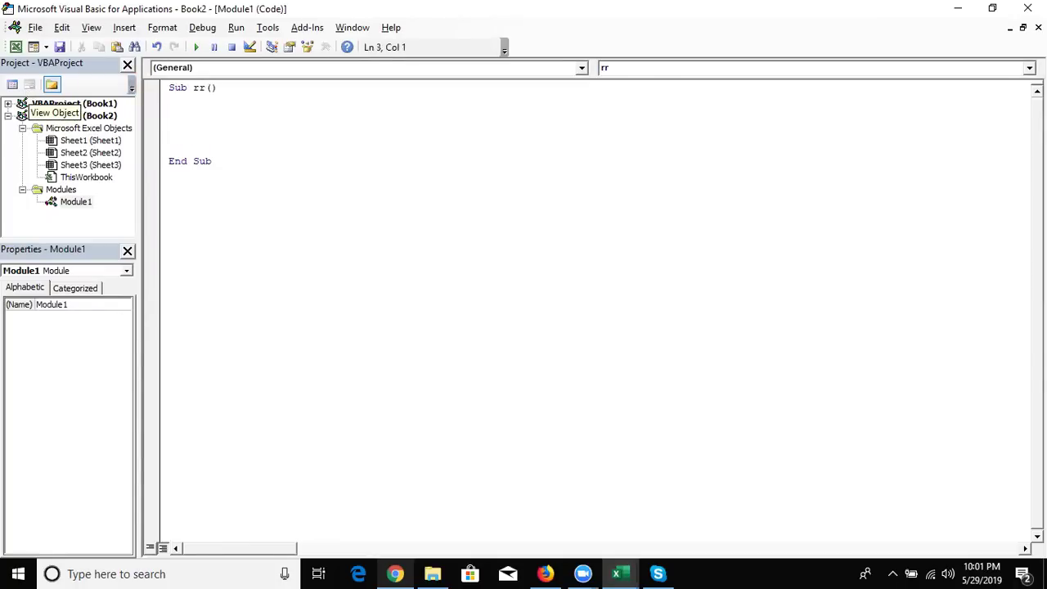
Step: Declare Dim fn As String and begin the line fn = Dir("
type("dim")
type("r as")
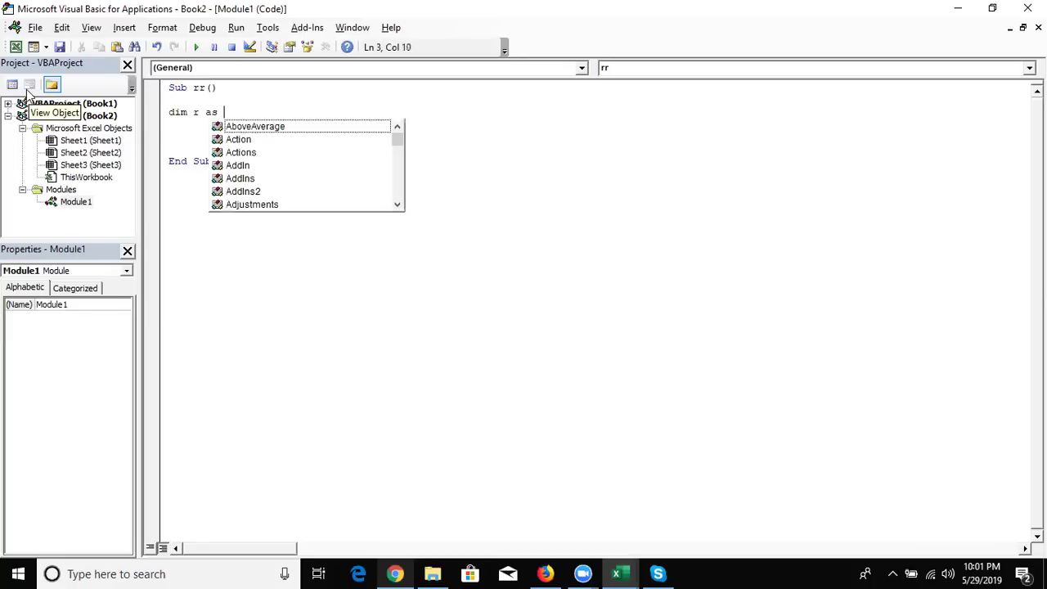
key("BackSpace")
key("BackSpace")
key("BackSpace")
key("BackSpace")
key("BackSpace")
type("fn as st")
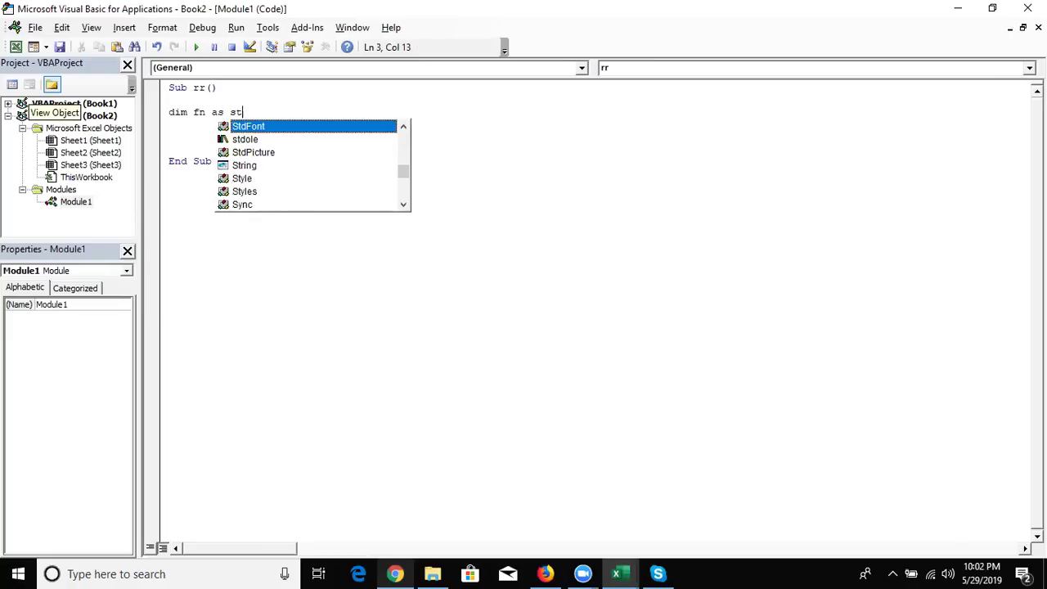
type("ri")
key("Tab")
key("Return")
key("Return")
key("Return")
type("fun")
key("BackSpace")
key("BackSpace")
key("BackSpace")
type("n = dir(")
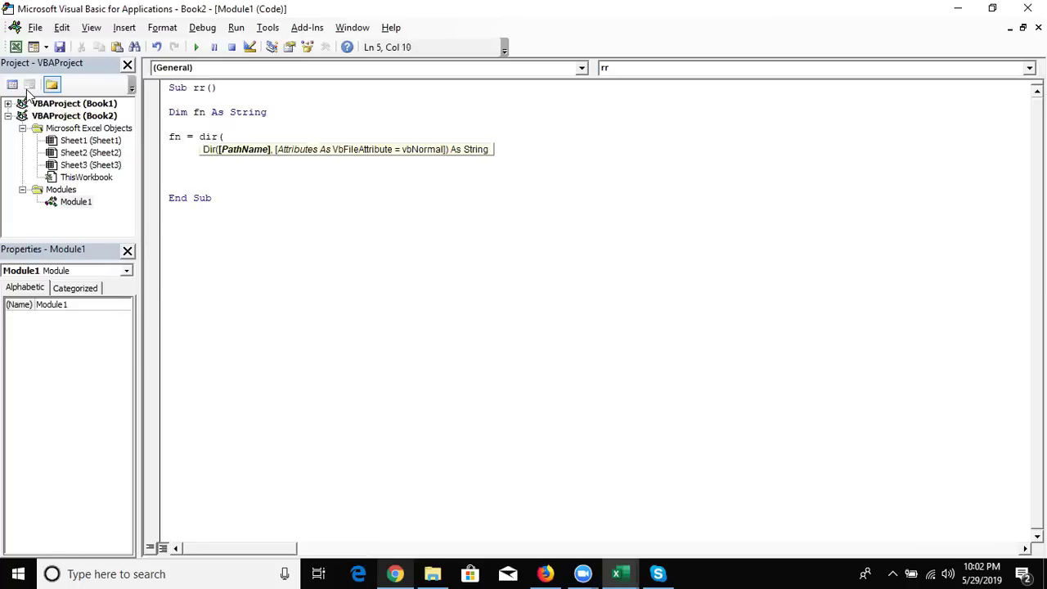
type("\"")
Step: Fill the Dir argument with the pasted folder path and the \*.xls pattern
type("D:\\Excel2016-2019\\Excel\\6.Data Manu")
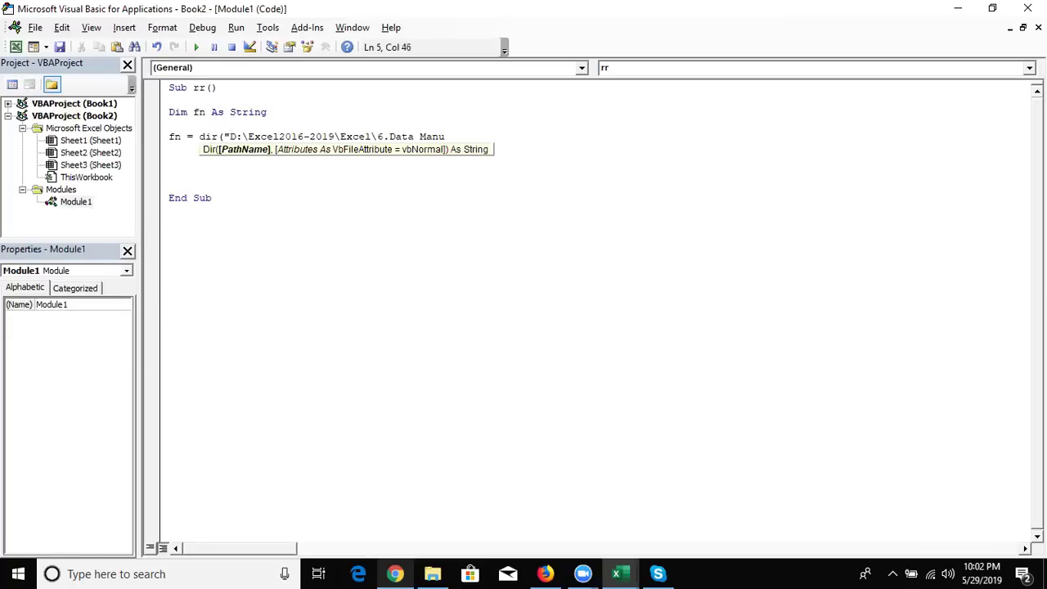
type("\\")
type(".")
key("BackSpace")
type("*")
type("*")
key("BackSpace")
type("s")
type("l")
type("s")
key("BackSpace")
key("BackSpace")
key("BackSpace")
type("xls")
type("\"")
type(",")
Step: Add vbNormal as the attribute, close the call, and highlight the path and \* wildcard
key("Down")
key("Down")
key("Down")
key("Down")
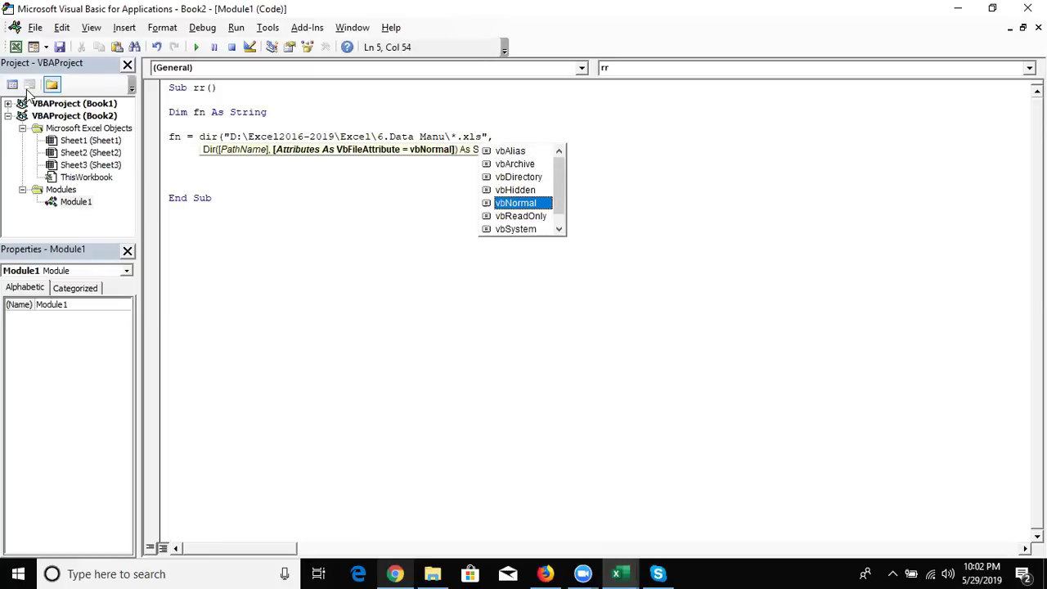
key("Tab")
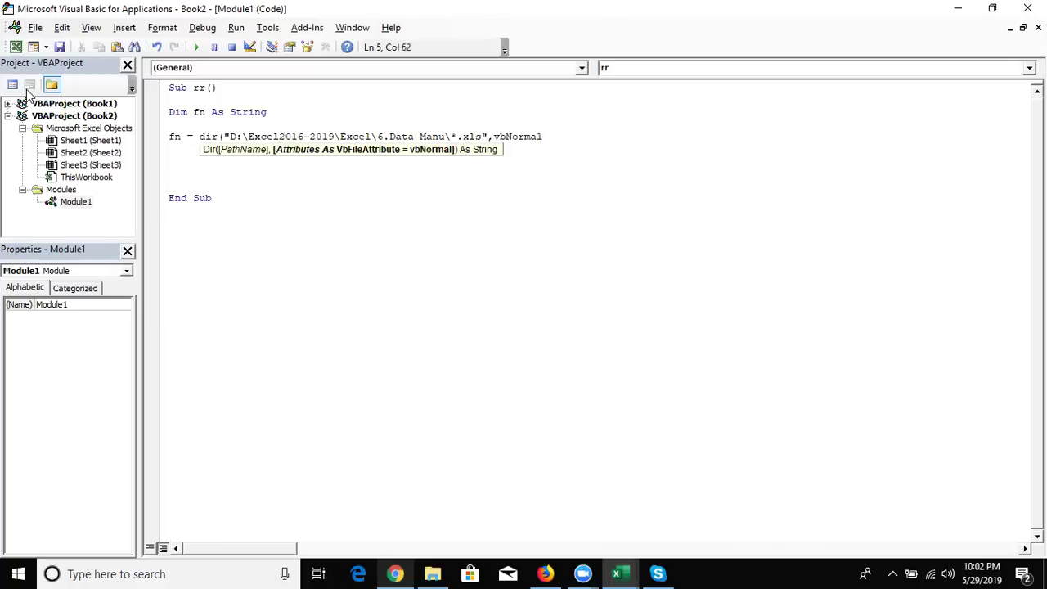
type(")")
key("Return")
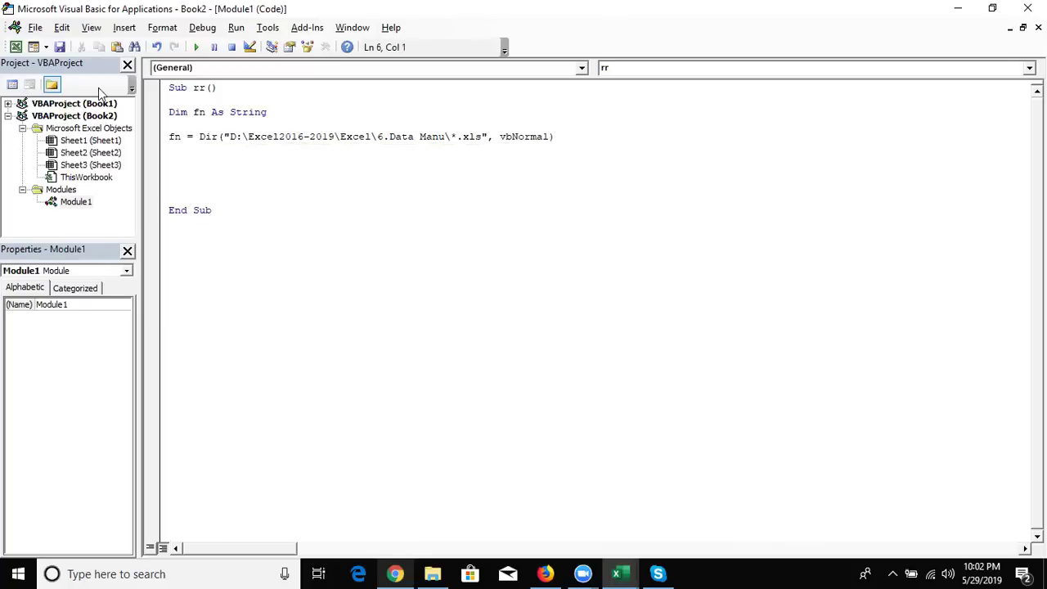
left_click_drag(230, 136, 364, 154)
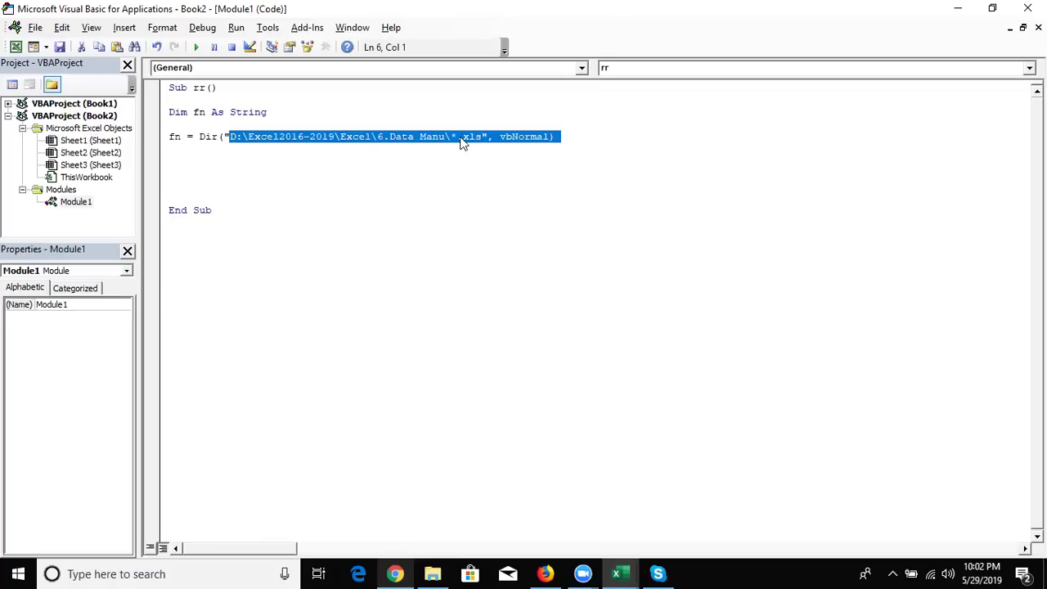
double_click(451, 139)
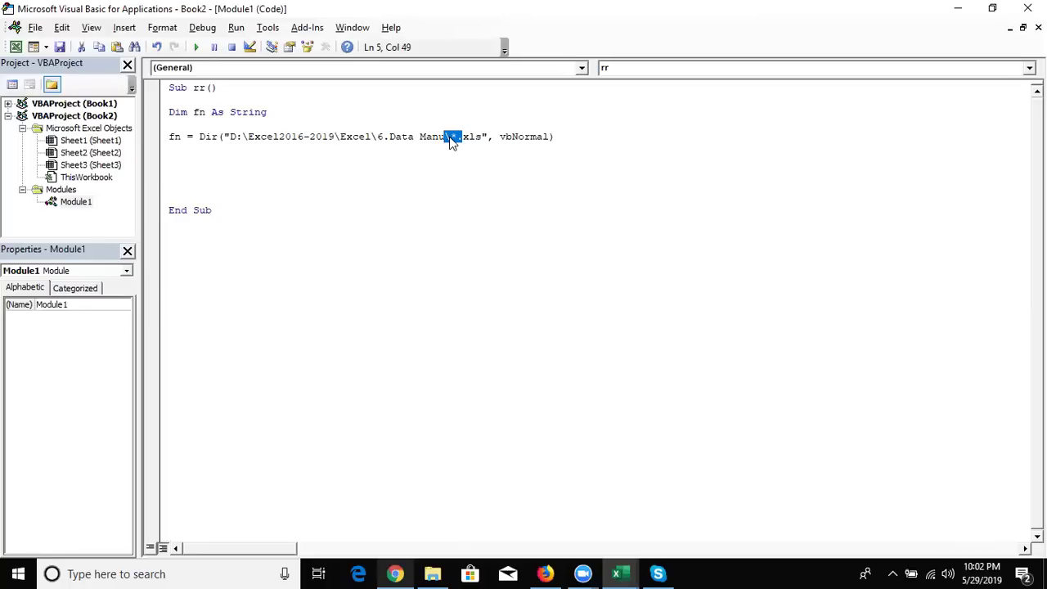
Step: On a new line, write Range("A65000").End(xlUp) with IntelliSense
left_click(172, 146)
key("Return")
key("Return")
type("range")
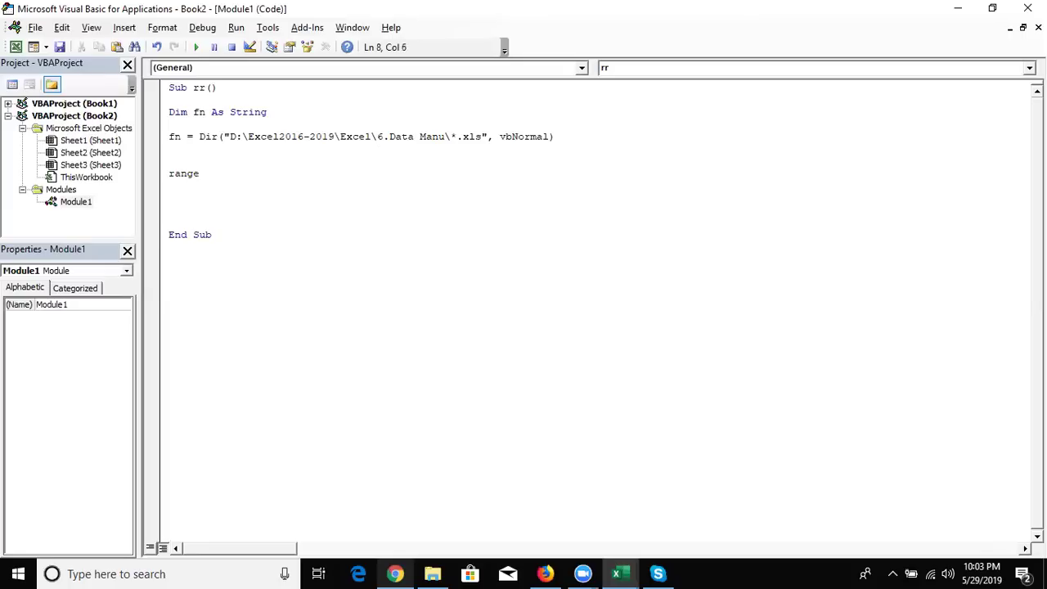
type("(\"A65000")
type("\")")
type(".")
key("BackSpace")
type(".en")
key("Tab")
type("(")
key("Down")
key("Down")
key("Down")
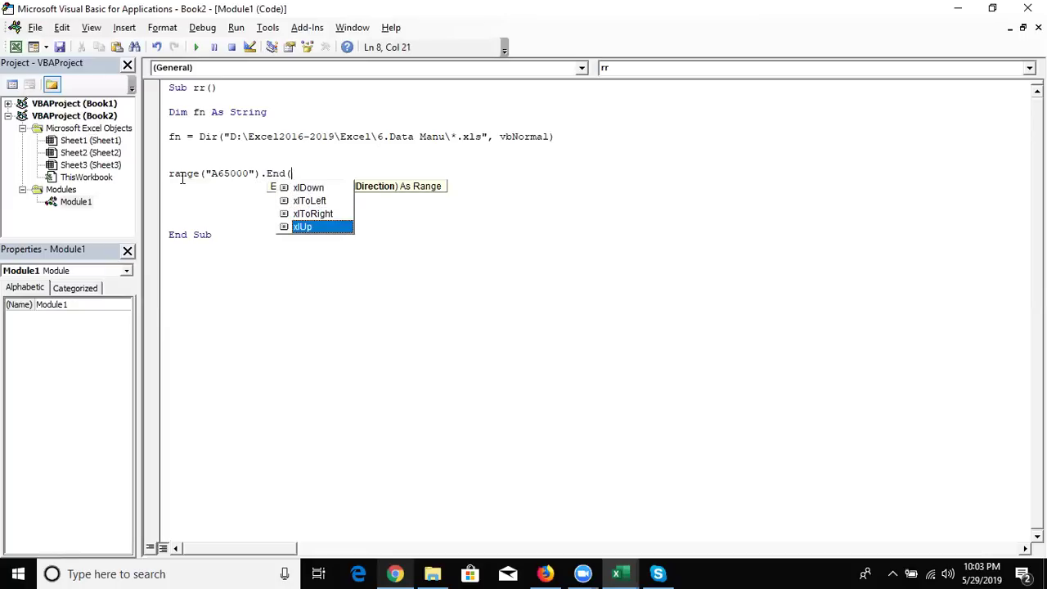
key("Tab")
Step: Finish the line with .Offset(1, 0).Value = fn, then return to Excel
type(").o")
key("Tab")
type("(1,0")
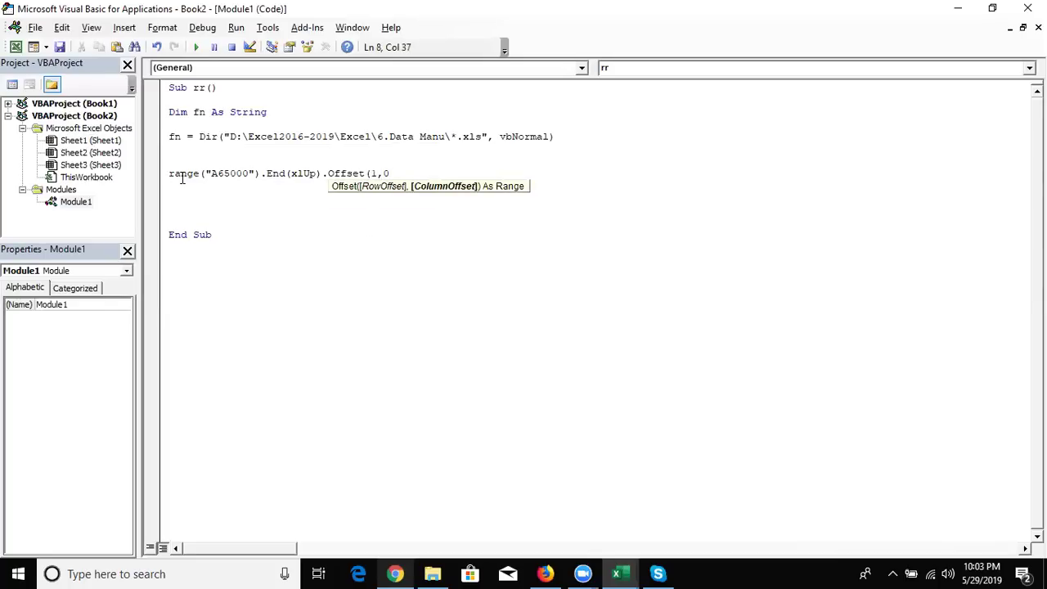
type(").")
type("valu")
key("Tab")
type("= fn")
key("Return")
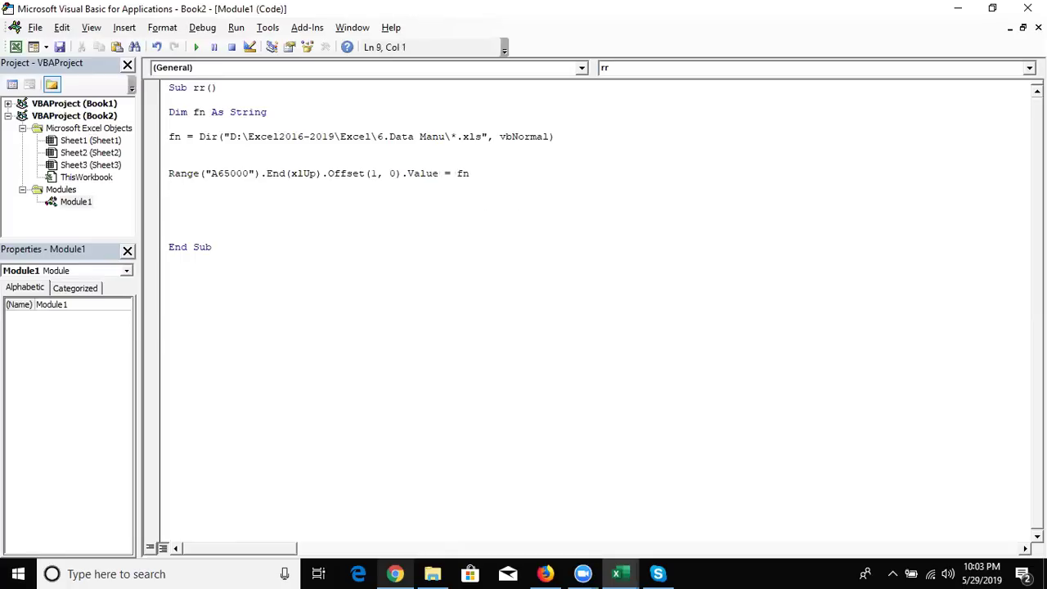
key("alt+F11")
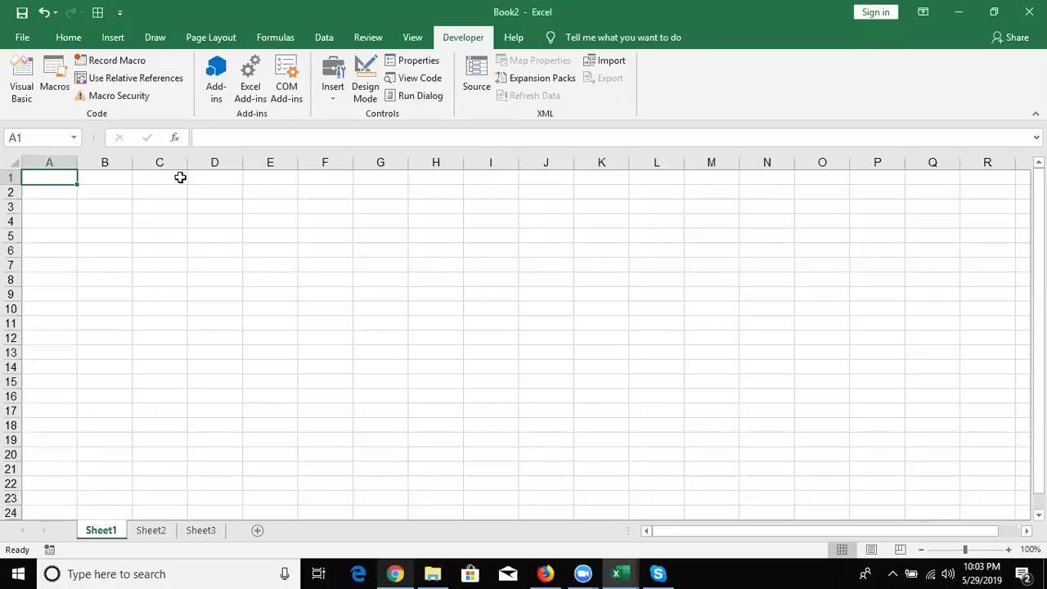
Step: Back in the editor, add fn = Dir() below the Range line
key("alt+F11")
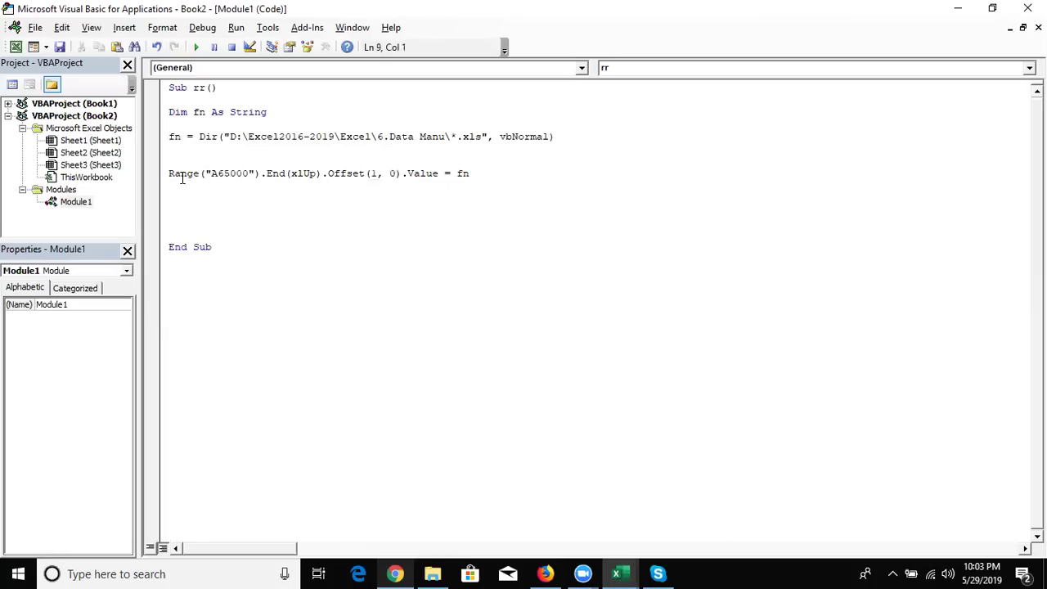
key("Return")
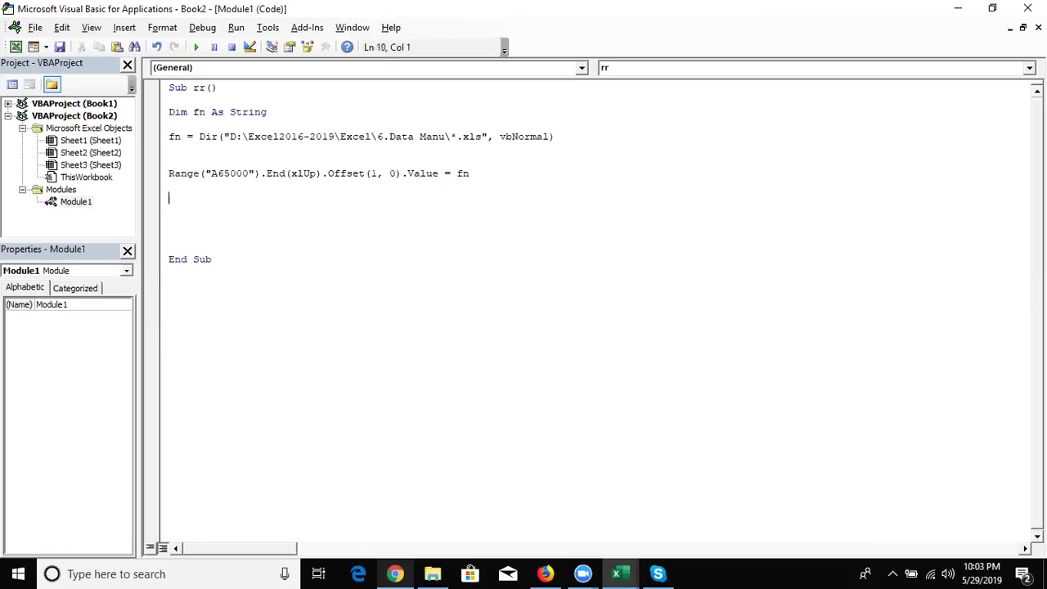
key("Up")
key("Up")
key("Up")
key("shift+Up")
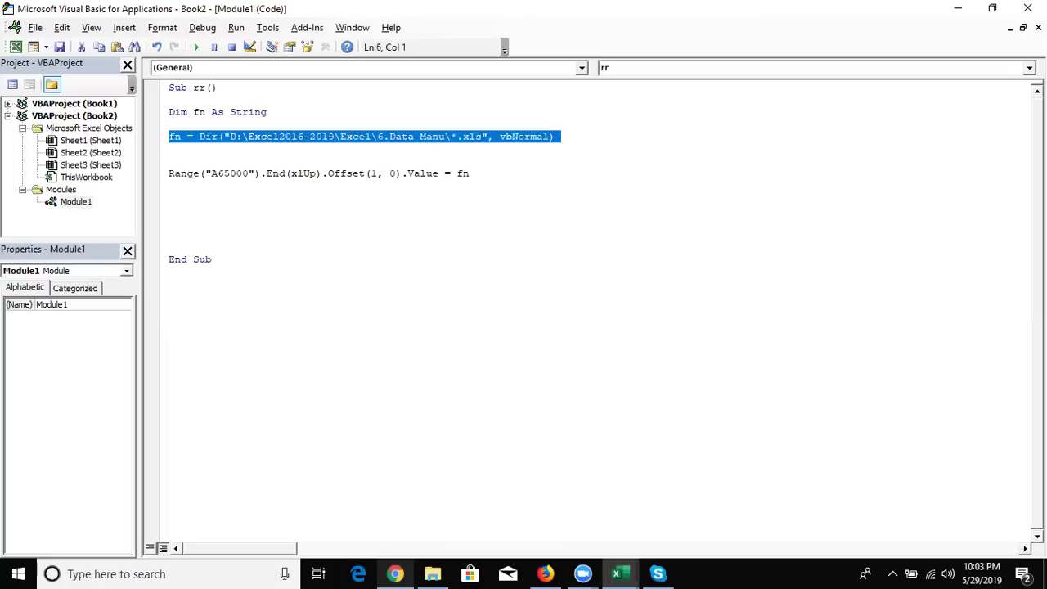
key("Down")
key("Down")
key("Down")
key("Return")
left_click(169, 197)
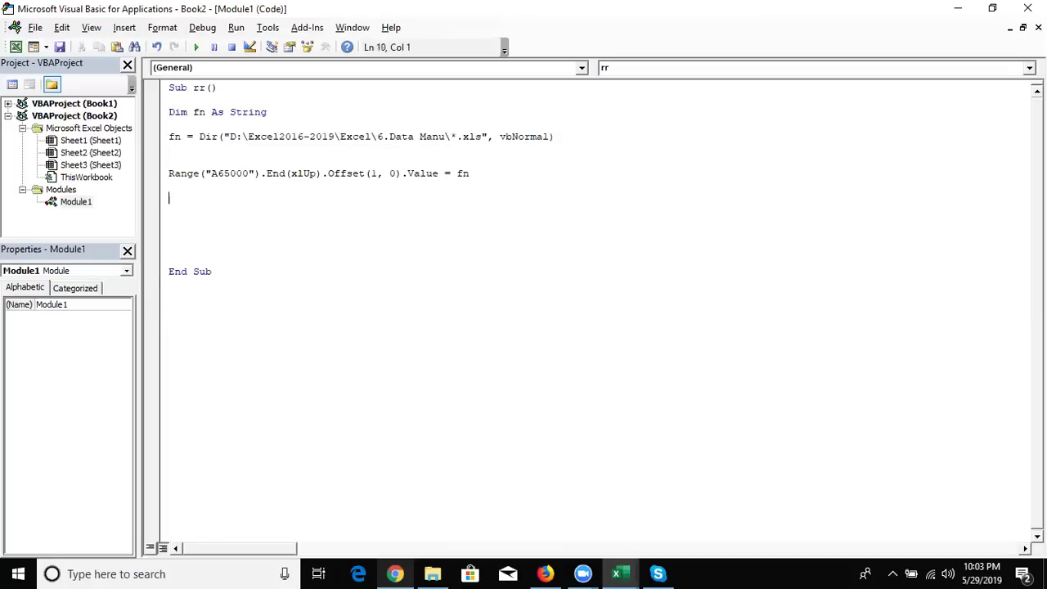
type("fn")
type("=dir")
type("()")
key("Return")
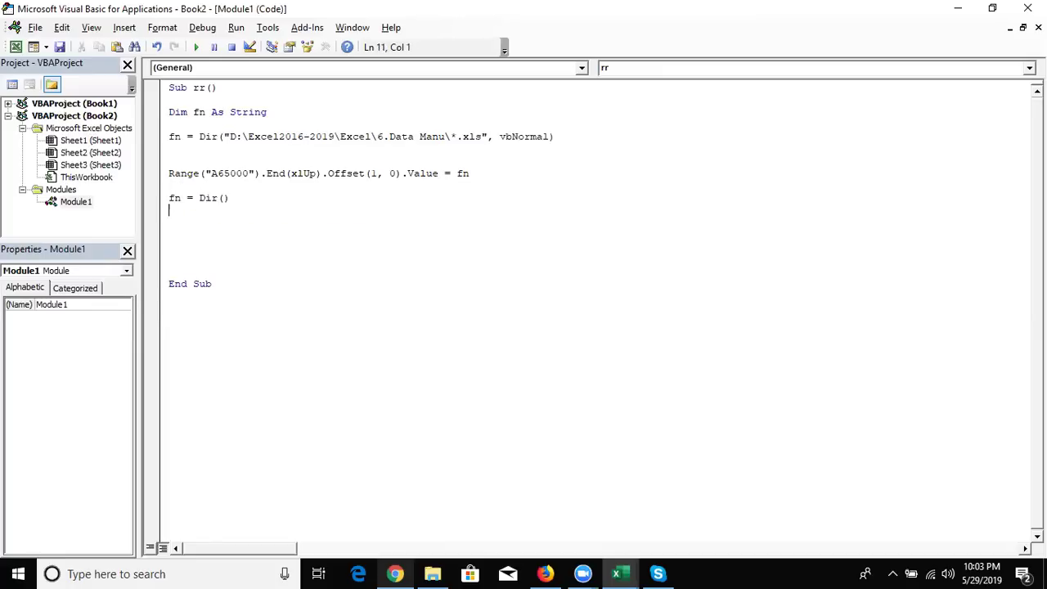
Step: Copy the Range line and the fn = Dir() line to form a second pair
key("Up")
key("Up")
key("shift+End")
key("ctrl+c")
left_click(169, 223)
key("ctrl+v")
key("Return")
left_click(168, 198)
key("shift+Down")
key("shift+Down")
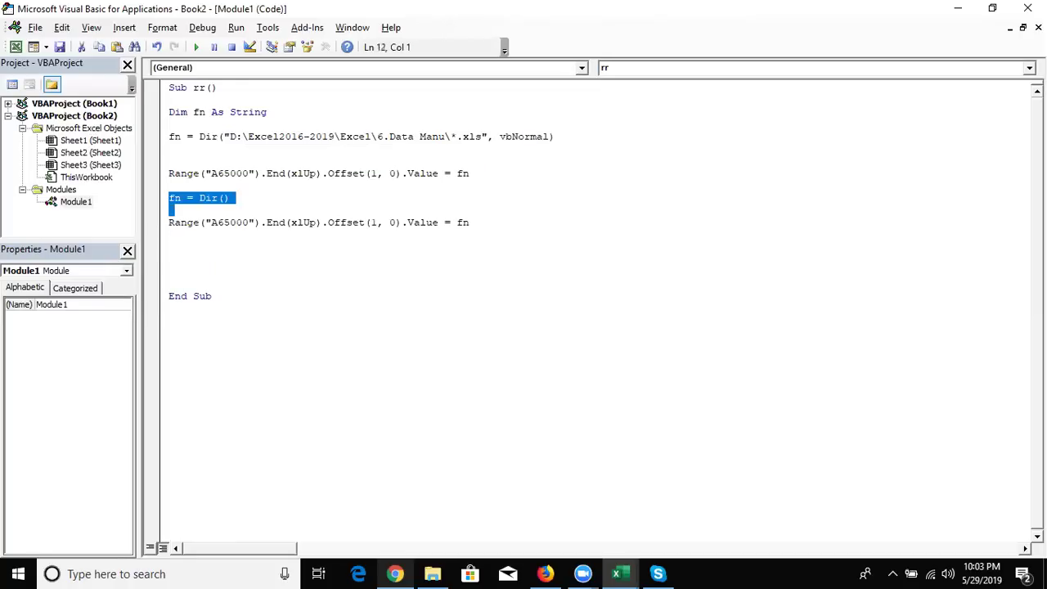
key("shift+Up")
key("ctrl+c")
left_click(169, 235)
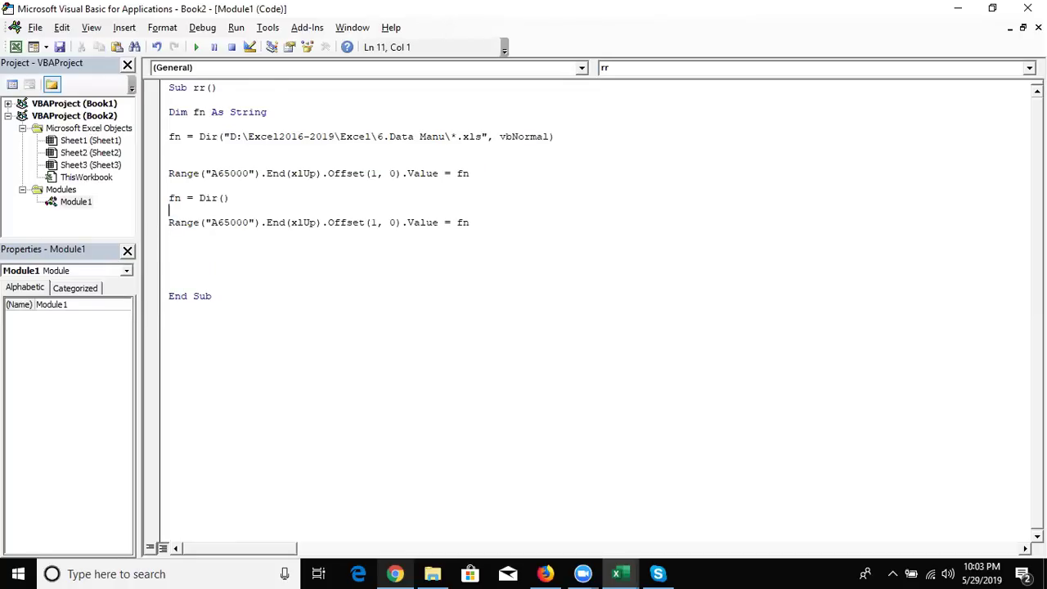
key("ctrl+v")
key("Up")
key("Up")
key("Up")
key("Up")
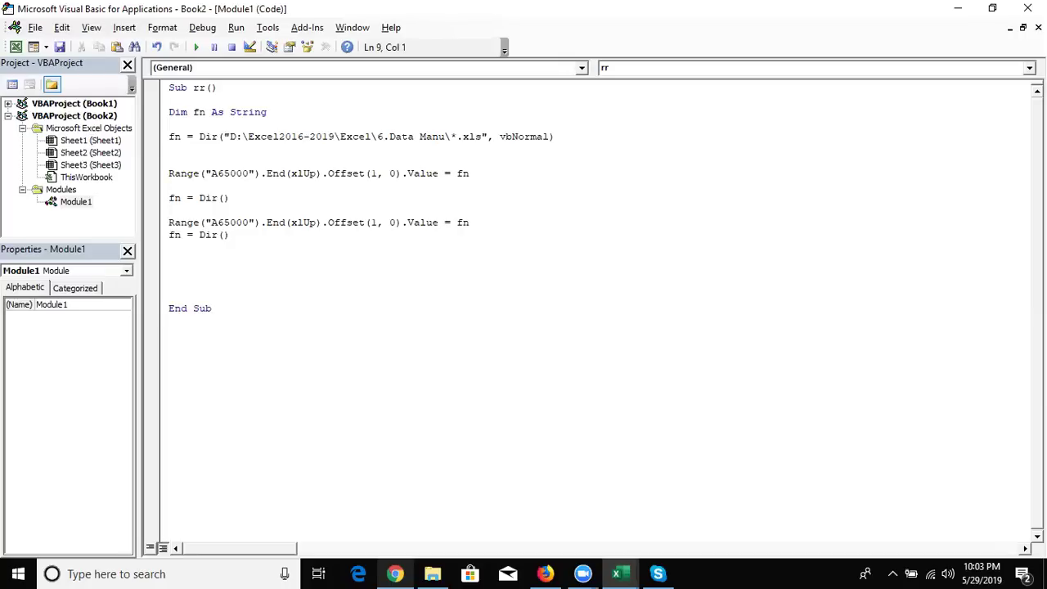
key("Delete")
Step: Copy the Range/Dir pair and paste it repeatedly until six pairs exist
key("Down")
key("Down")
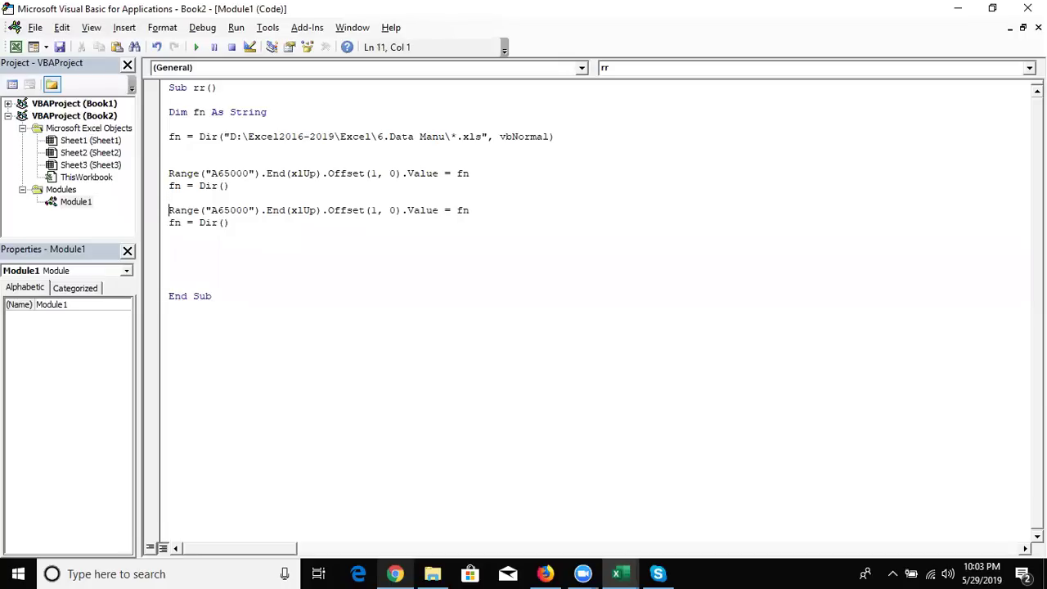
key("shift+Down")
key("shift+Down")
key("ctrl+End")
left_click(170, 259)
key("ctrl+v")
key("Return")
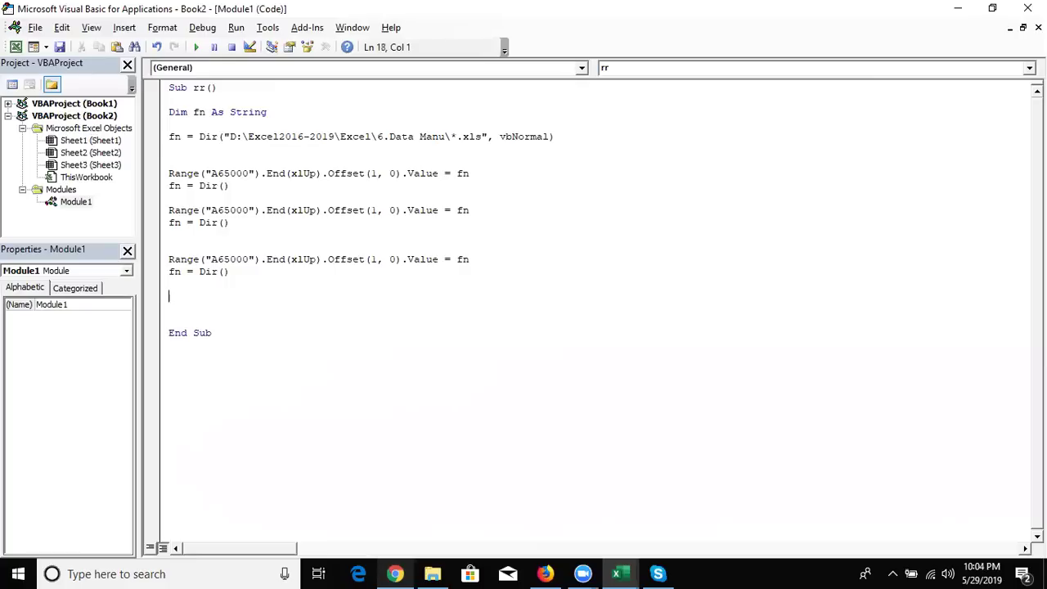
key("ctrl+v")
key("Return")
key("ctrl+v")
key("ctrl+v")
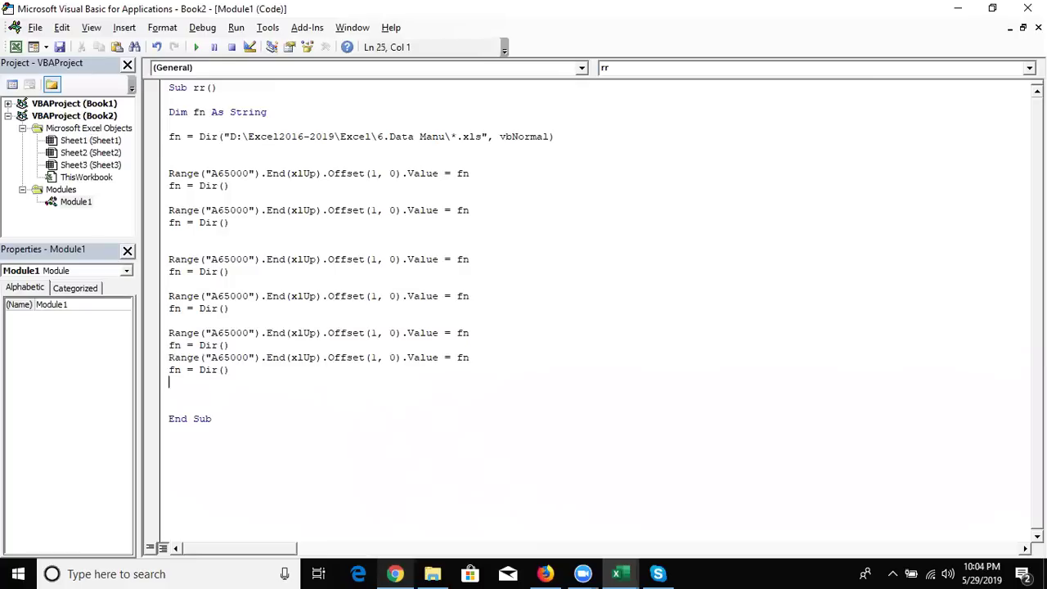
key("Return")
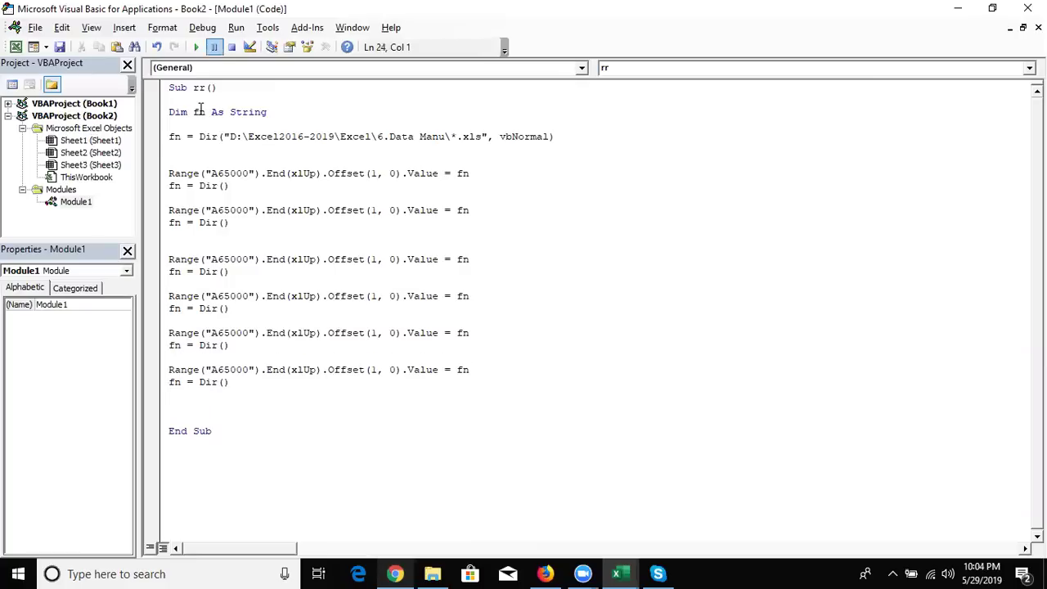
Step: Run rr, choose Debug on run-time error 5, and confirm A2 holds 5.SQL Q in Excel -2.xls
left_click(196, 51)
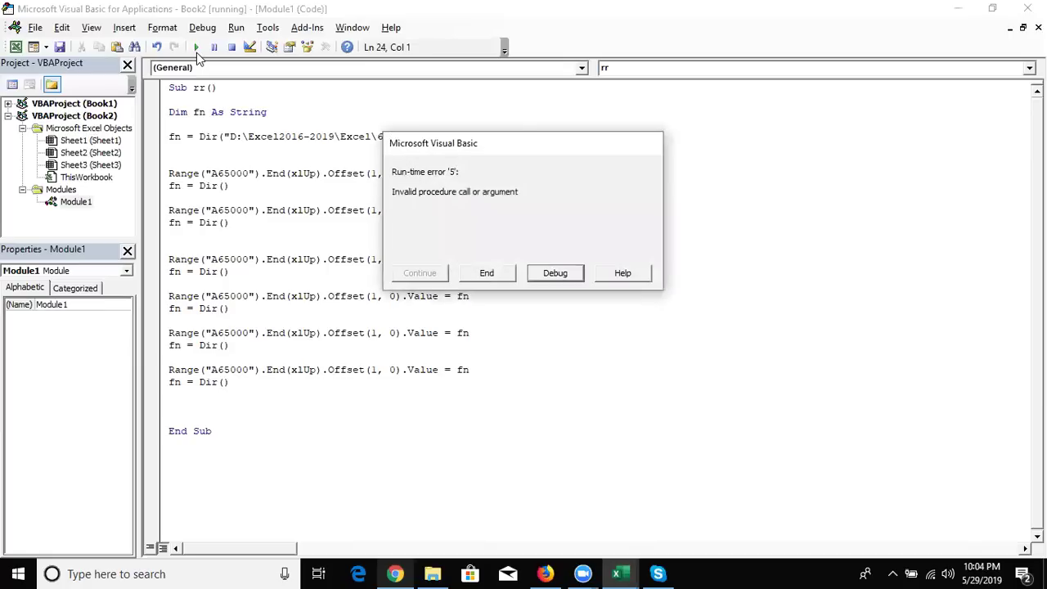
left_click(551, 270)
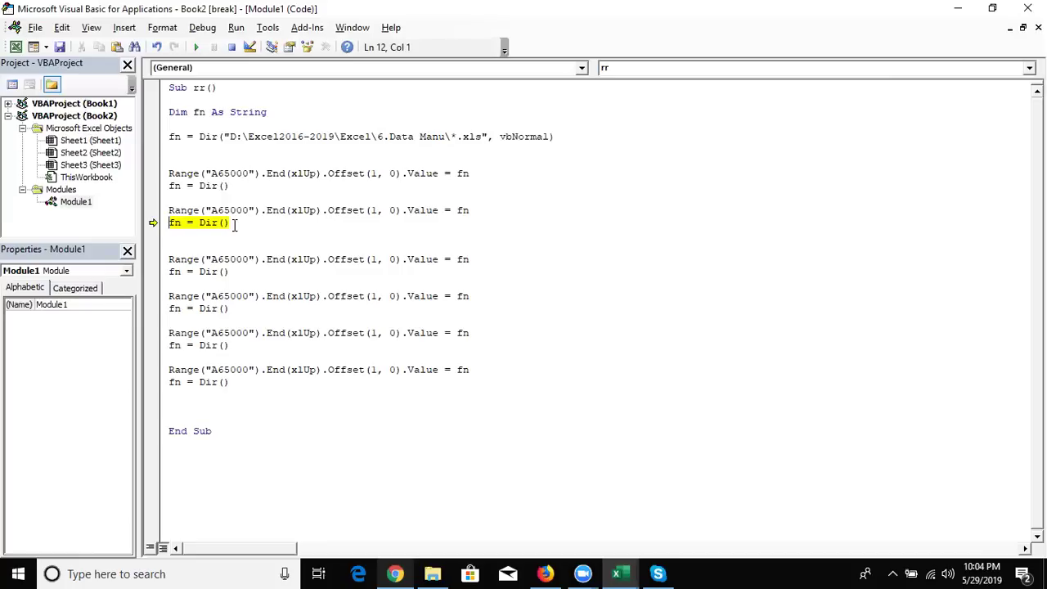
key("alt+F11")
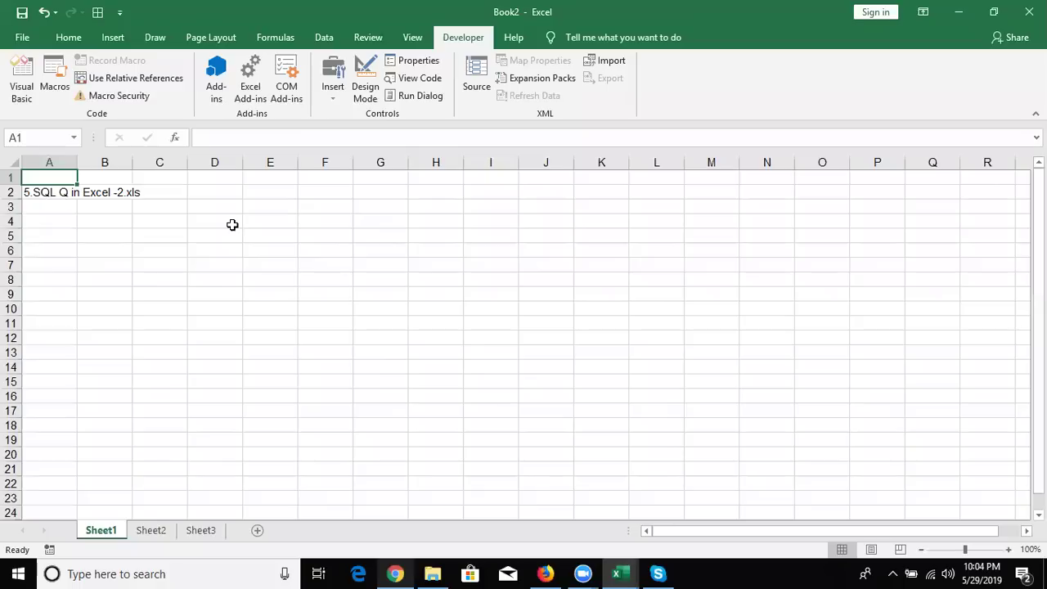
key("alt+F11")
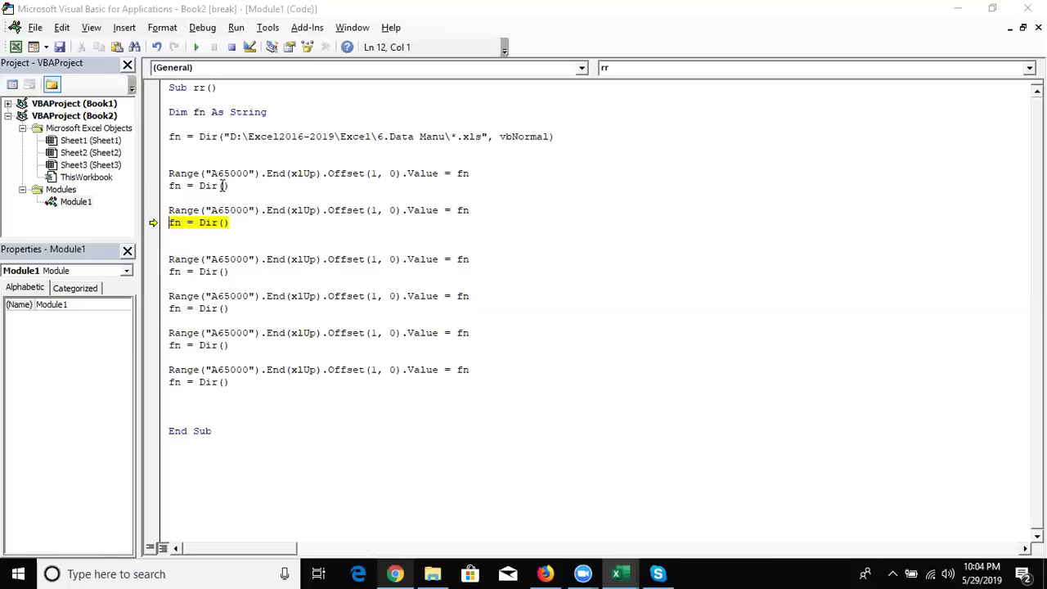
Step: Change the Dir pattern to *.xlsm, reset the paused run, rerun and check the sheet
left_click(484, 137)
type("m")
left_click(456, 161)
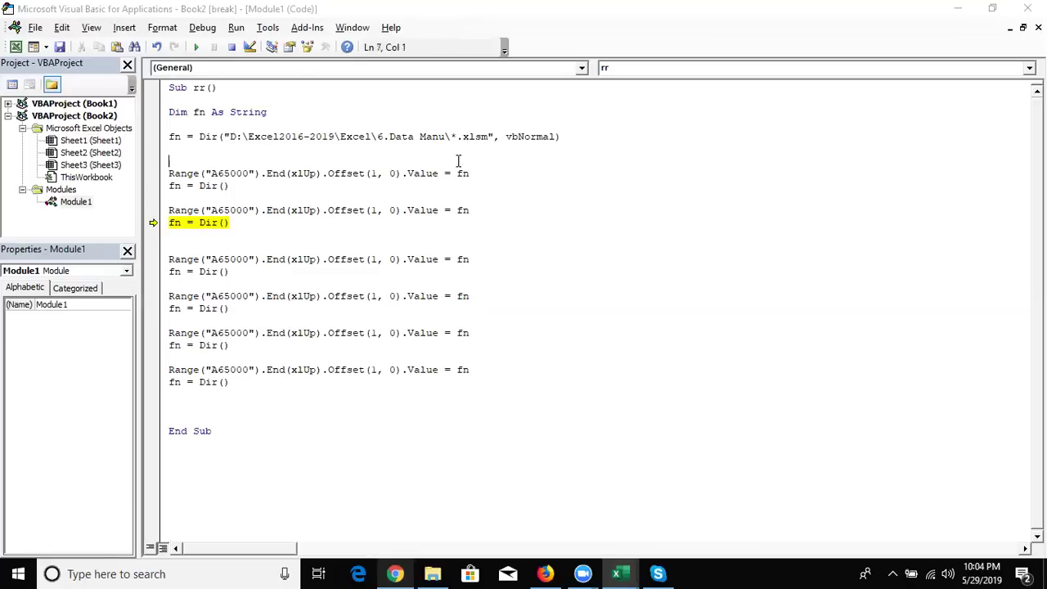
left_click(231, 47)
left_click(198, 167)
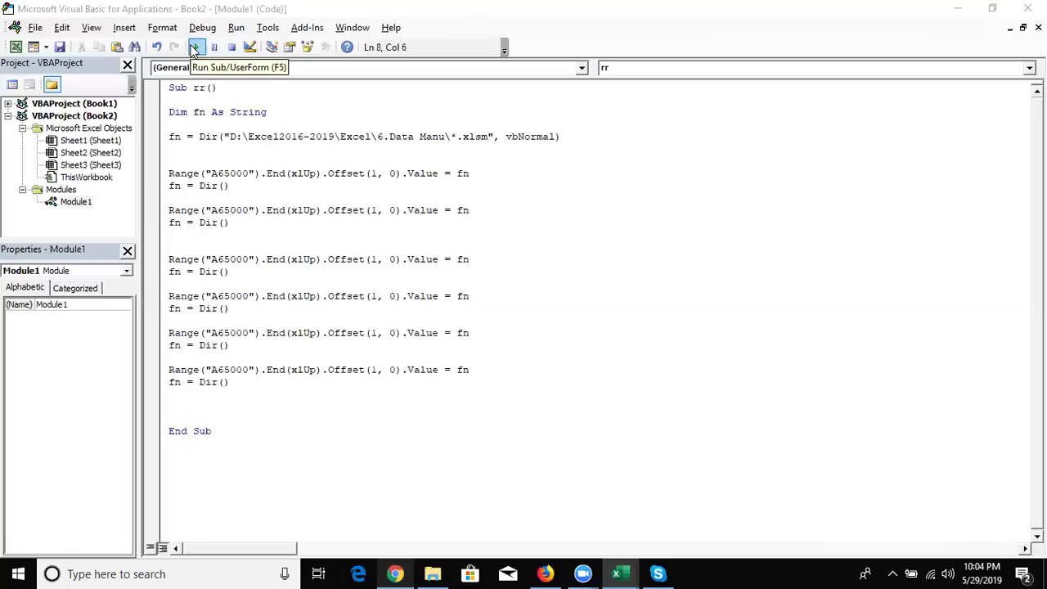
left_click(288, 234)
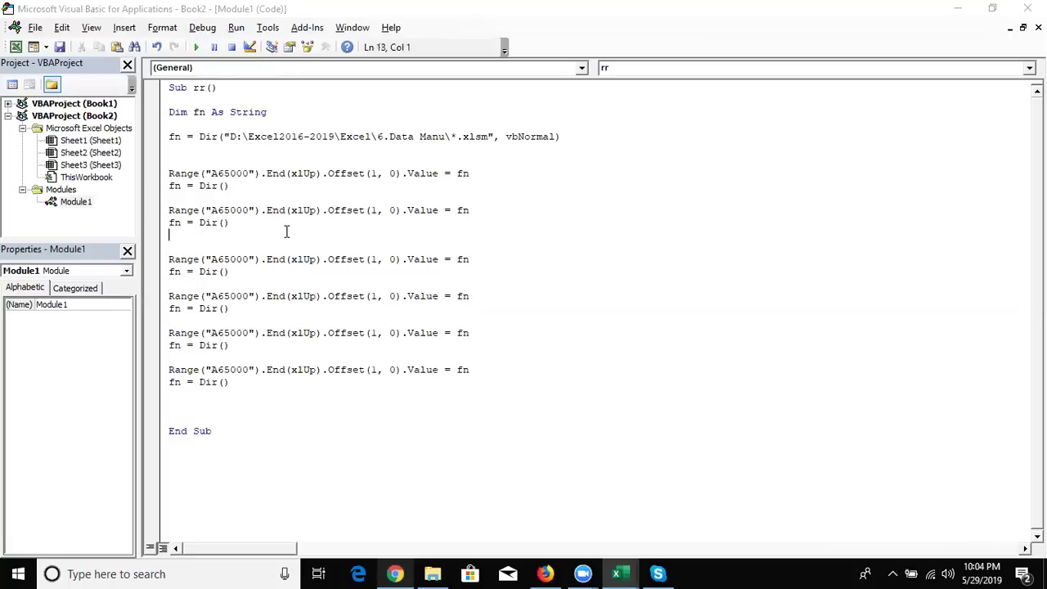
key("alt+F11")
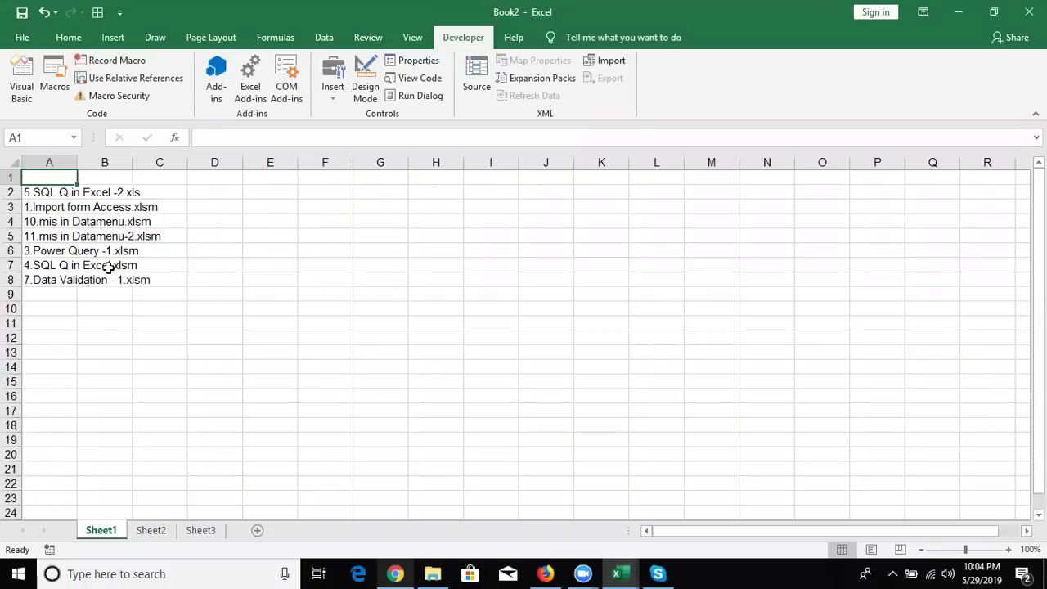
key("alt+F11")
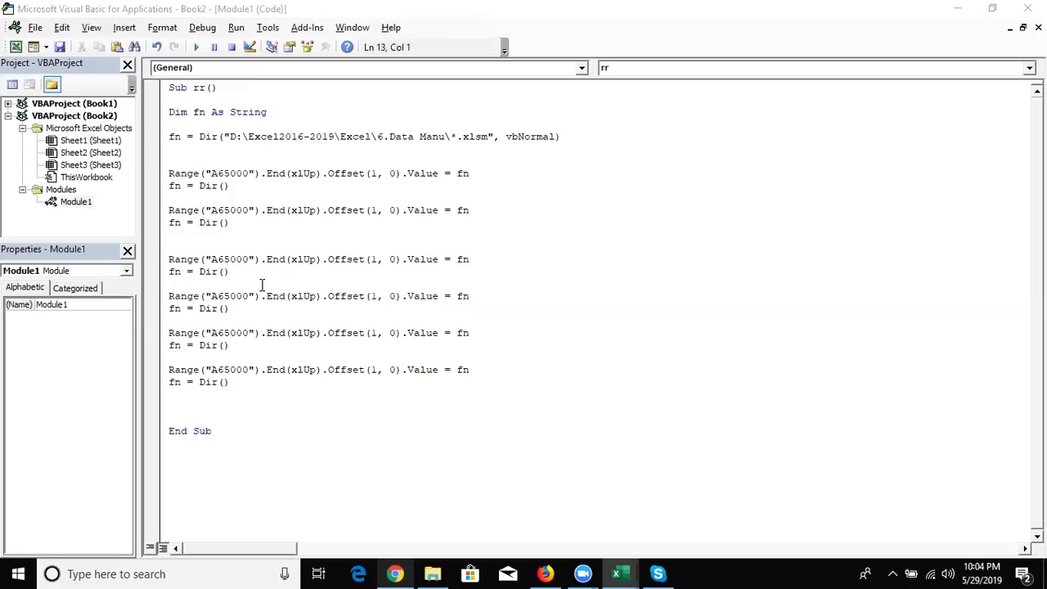
Step: Change the pattern to *.xls*, clear A2:A8 on Sheet1, and run the macro again
left_click(488, 137)
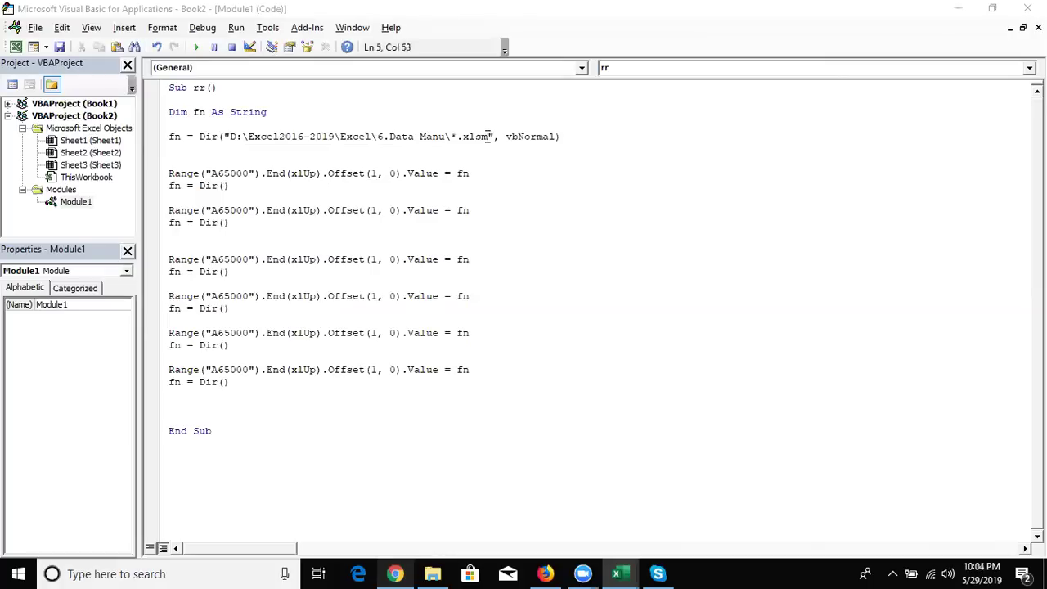
key("BackSpace")
type("*")
left_click(483, 164)
key("F5")
key("alt+F11")
left_click_drag(33, 192, 49, 280)
key("Delete")
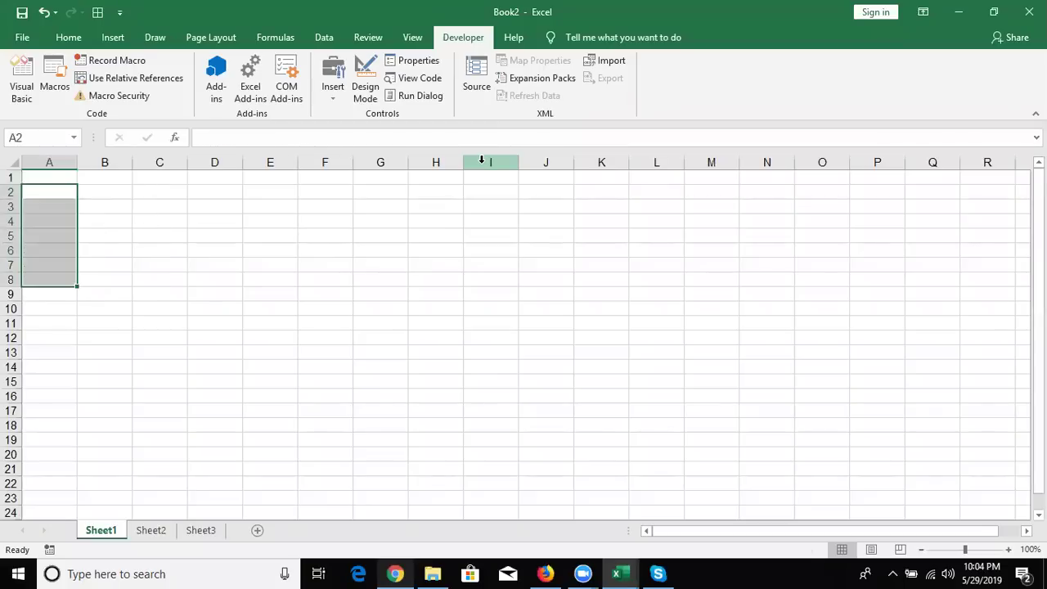
key("alt+F11")
left_click(378, 173)
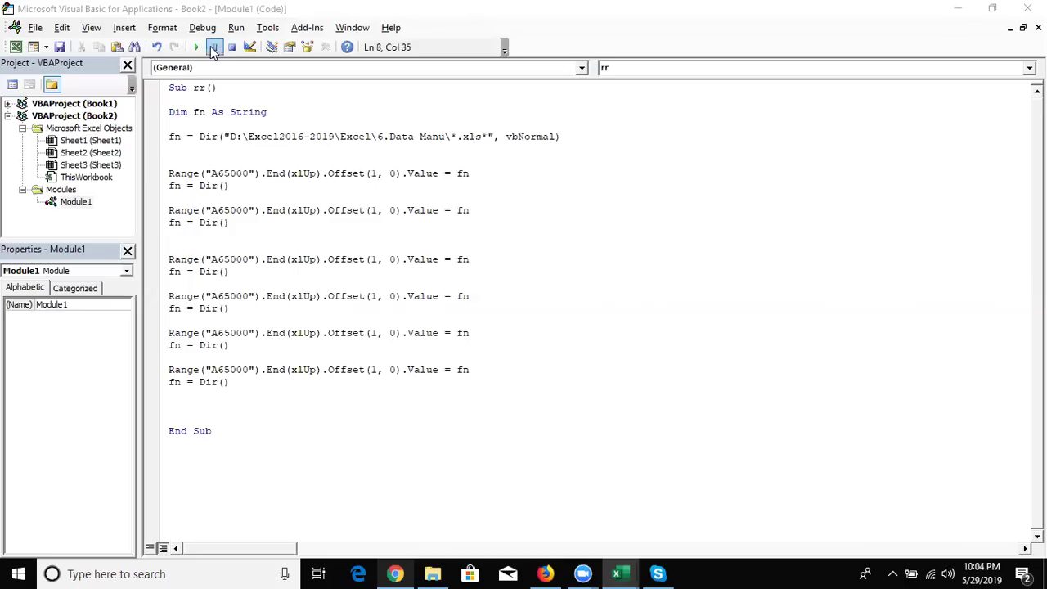
left_click(196, 49)
Step: Review the six file names in A2:A7, then select the duplicate Range and Dir() lines
key("alt+Tab")
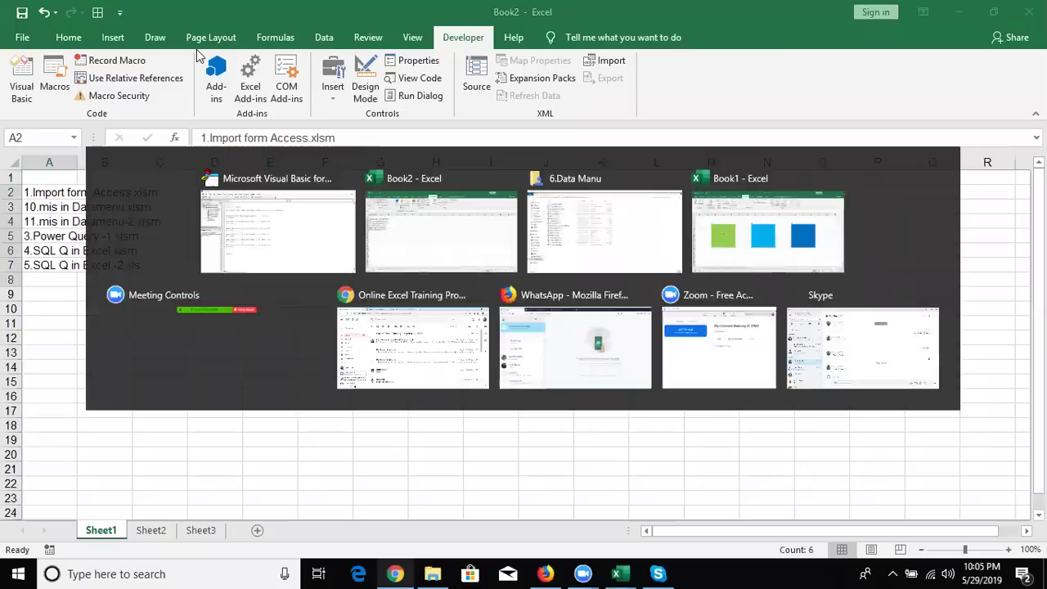
key("Up")
key("Down")
key("Down")
key("Down")
key("Down")
key("Down")
key("Down")
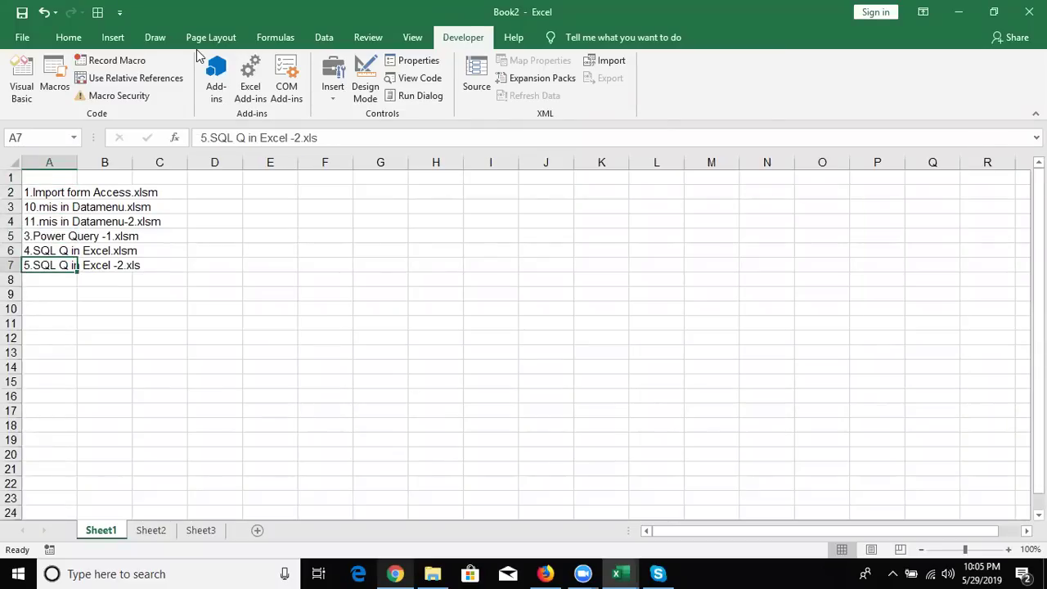
key("alt+Tab")
key("Down")
key("Down")
key("Down")
key("Down")
key("Down")
key("Down")
key("Left")
key("Left")
key("Left")
key("Up")
key("Up")
key("Up")
key("Up")
key("Up")
key("Up")
key("Up")
key("Up")
key("Up")
key("shift+Down")
Step: Delete the duplicate Range/Dir() blocks and wrap the remaining pair in a trial For i = 1 To 10 … Next i loop
key("shift+Down")
key("shift+Down")
key("shift+Down")
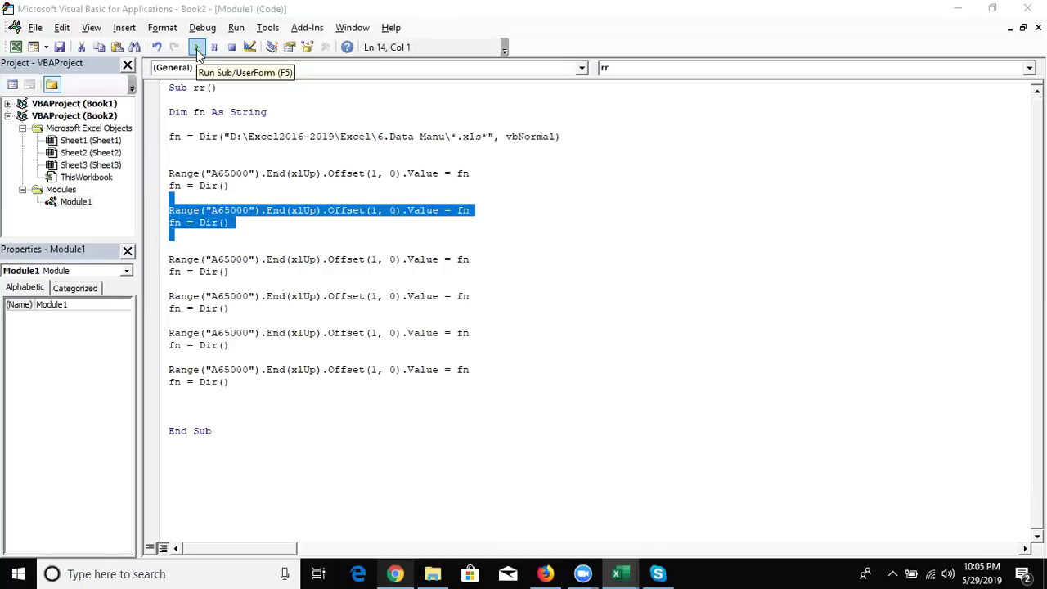
key("shift+Down")
key("shift+Down")
key("shift+Down")
key("shift+Down")
key("shift+Down")
key("Delete")
key("Up")
key("Up")
key("Up")
key("Return")
key("Return")
key("Up")
type("for i = 1 to ")
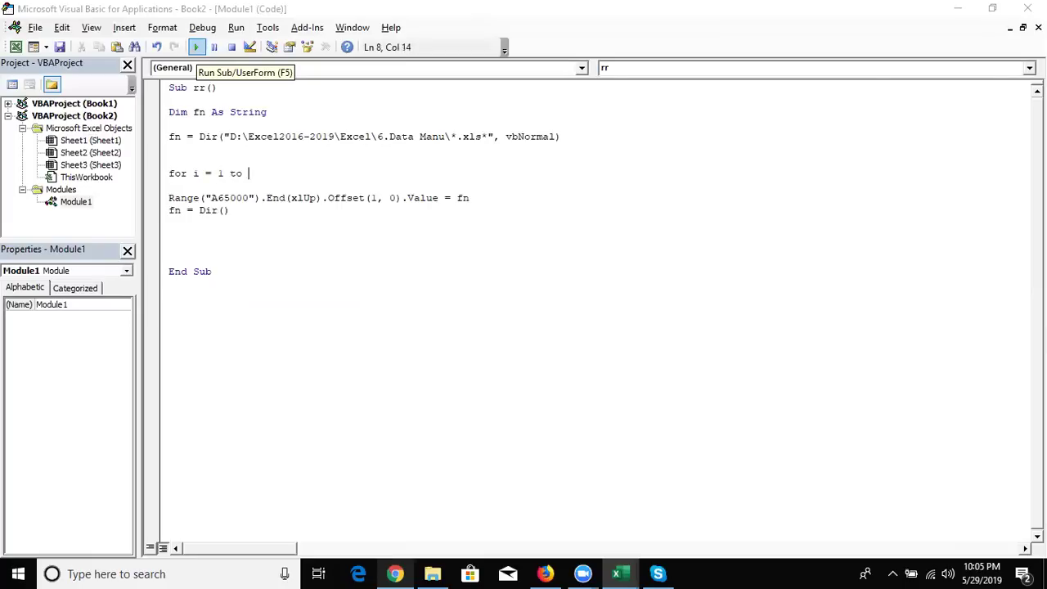
type("10")
left_click(206, 226)
key("Return")
type("next i")
left_click(169, 223)
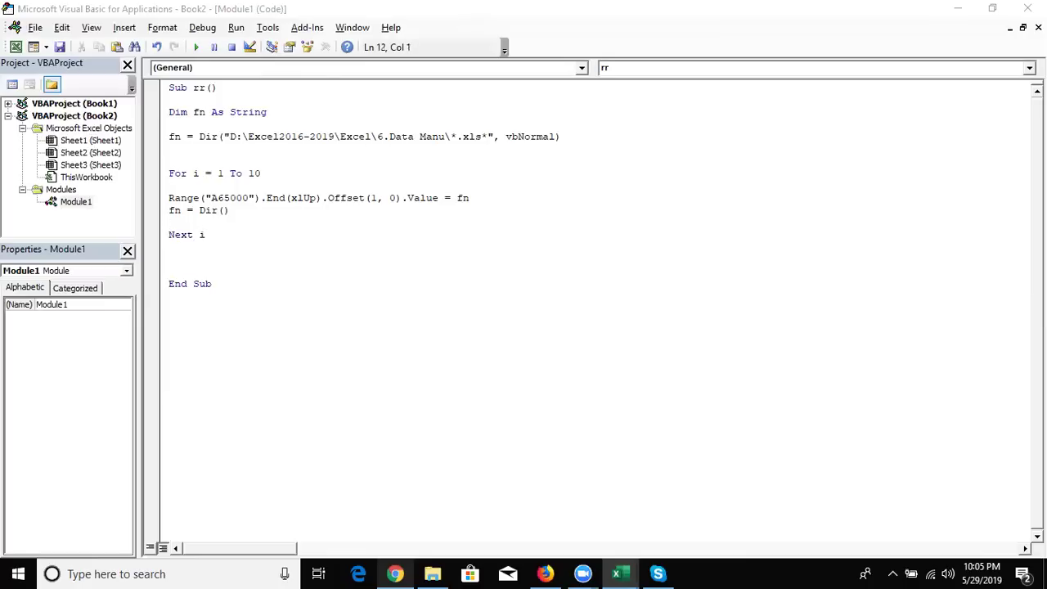
Step: Remove the trial For i = 1 To 10 and Next i lines again
left_click(206, 173)
key("Left")
key("Left")
key("Left")
key("Left")
key("Left")
key("Left")
key("shift+Down")
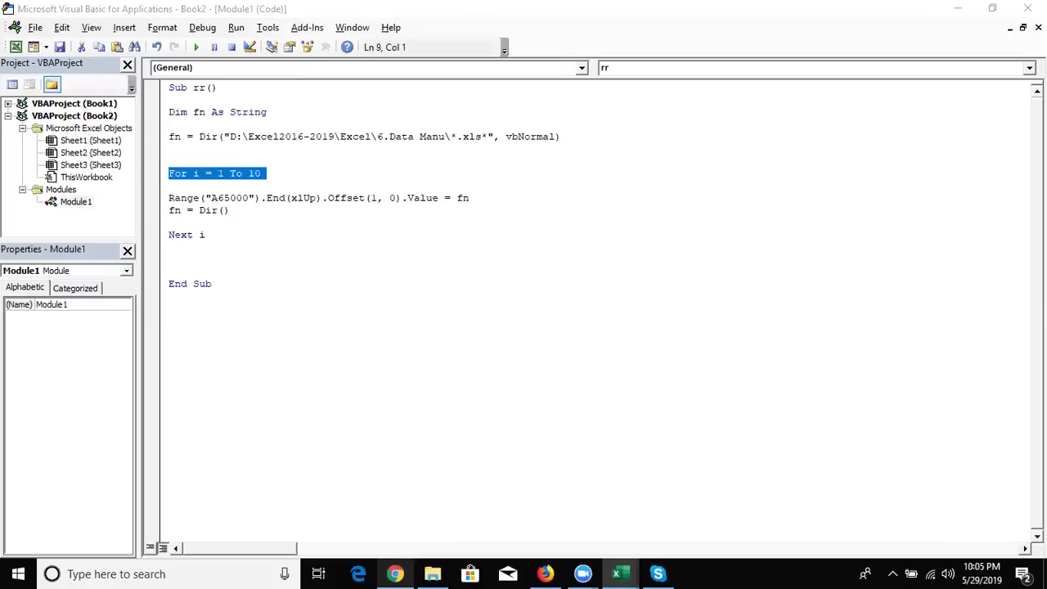
key("Delete")
key("Up")
key("Left")
key("Right")
key("Down")
key("Down")
key("End")
key("Down")
key("Down")
key("Down")
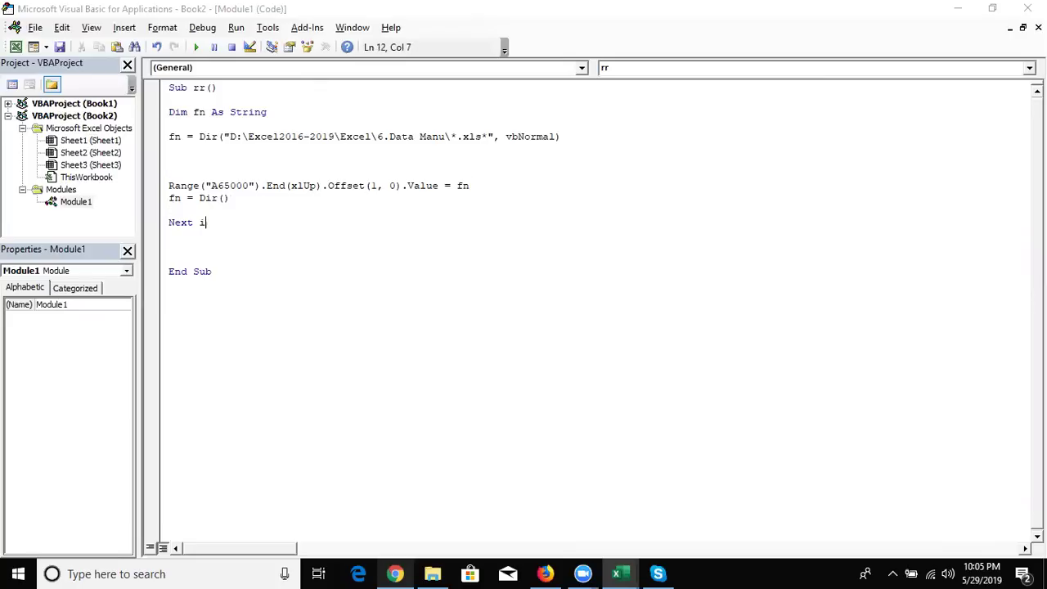
key("shift+Left")
key("shift+Left")
key("shift+Left")
key("shift+Left")
key("shift+Left")
key("shift+Left")
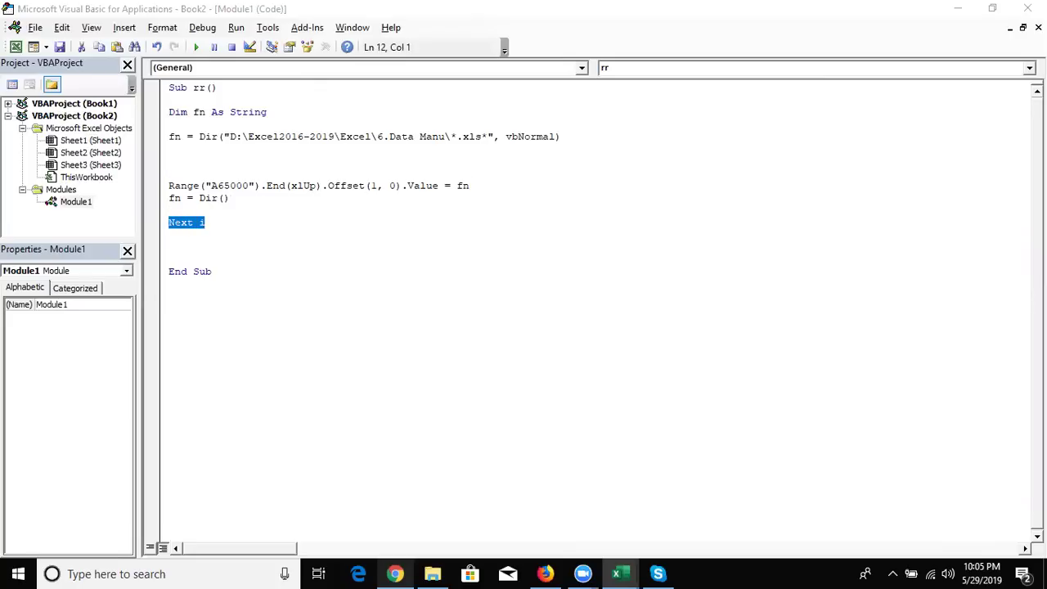
key("Delete")
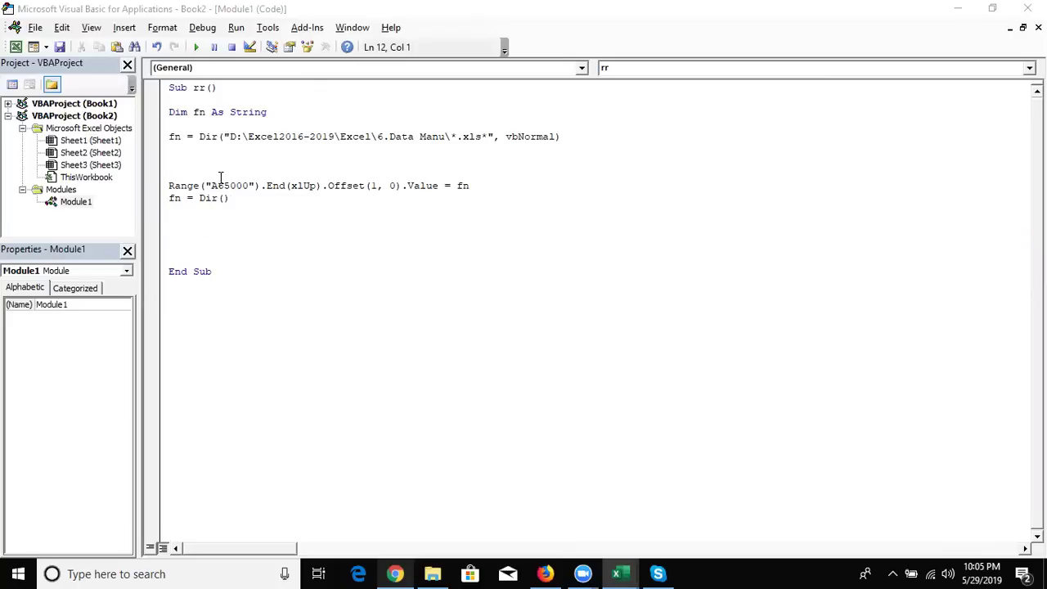
Step: Highlight Dir and fn in the fn = Dir() line to explain them
left_click(177, 199)
double_click(202, 199)
left_click(205, 199)
double_click(172, 200)
Step: Add Do While fn<>"" above the Range line and Loop below fn = Dir()
left_click(169, 189)
key("Up")
type("do while")
type(" fn")
type("<>\"\"")
left_click(170, 210)
type("loop")
key("Up")
left_click(194, 210)
Step: Highlight Dir, fn, the empty-text comparison, While and End to explain how the loop works
left_click(179, 160)
double_click(201, 140)
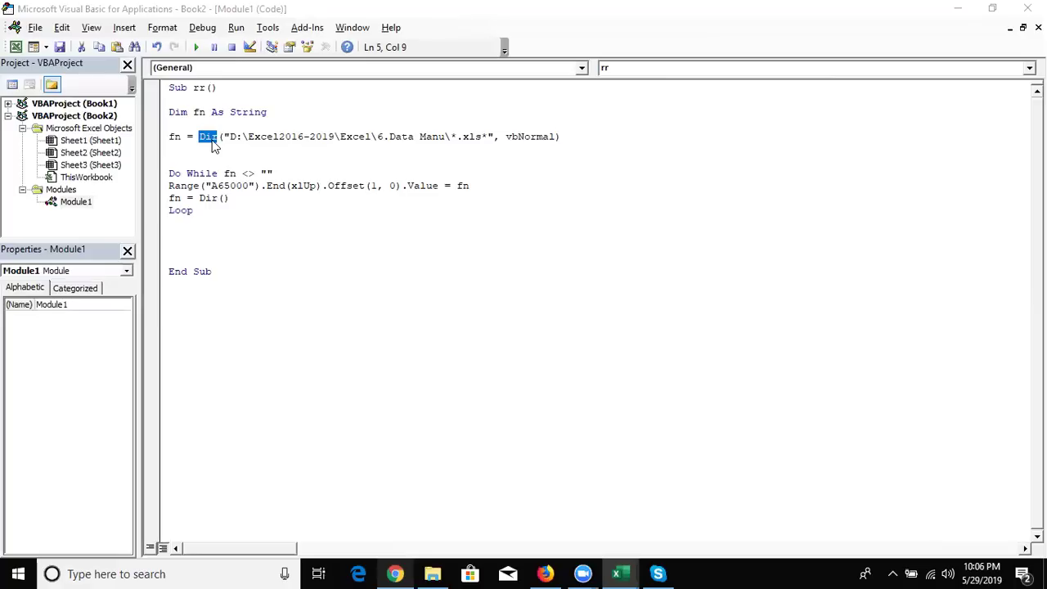
left_click(175, 139)
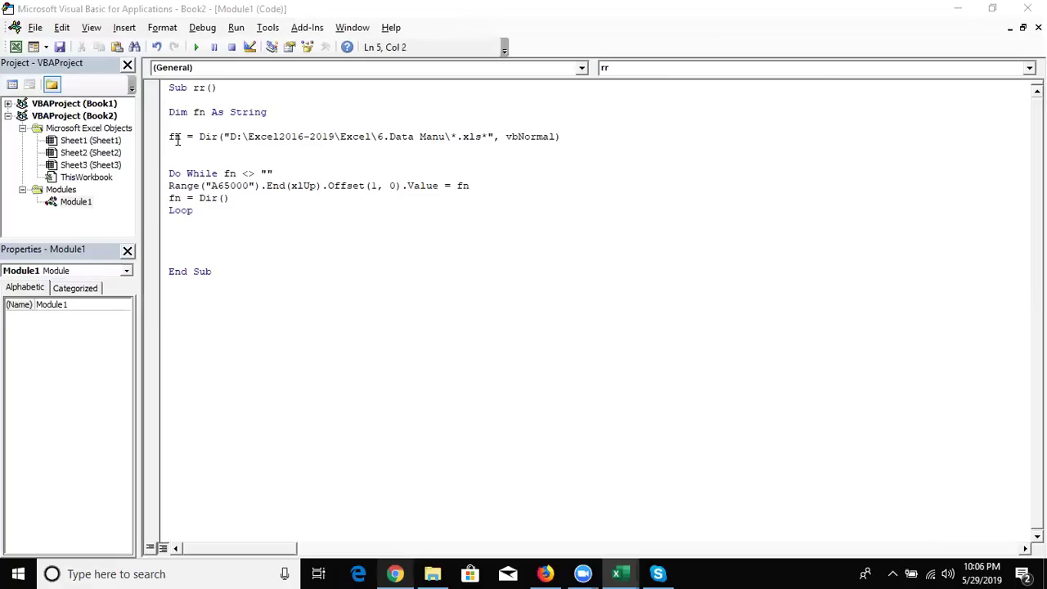
left_click(224, 176)
double_click(227, 176)
left_click_drag(243, 176, 200, 186)
double_click(200, 187)
left_click(199, 187)
left_click(181, 198)
double_click(210, 199)
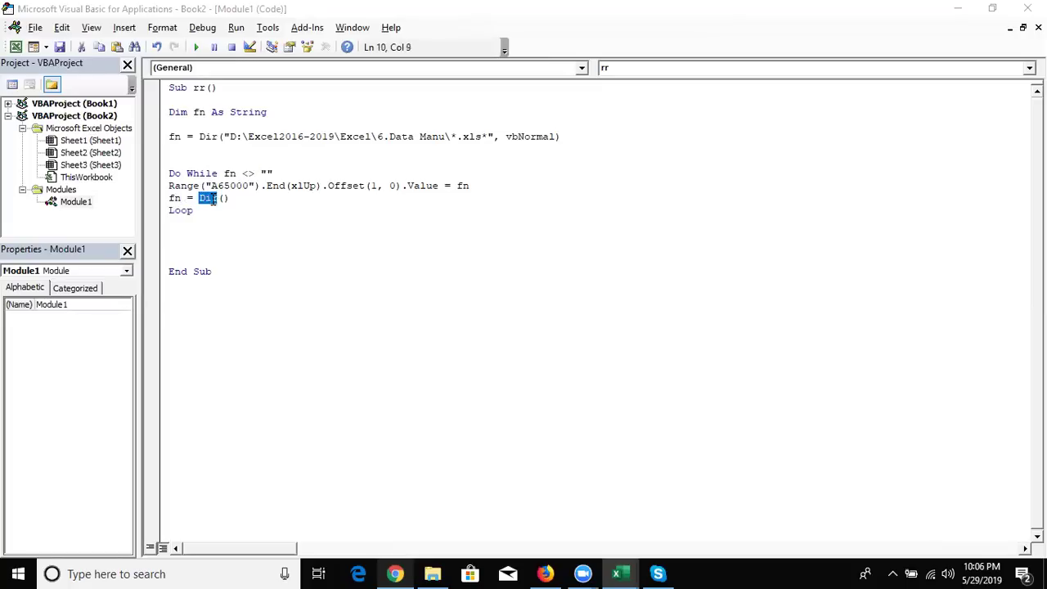
double_click(177, 198)
left_click(195, 175)
double_click(195, 176)
double_click(230, 175)
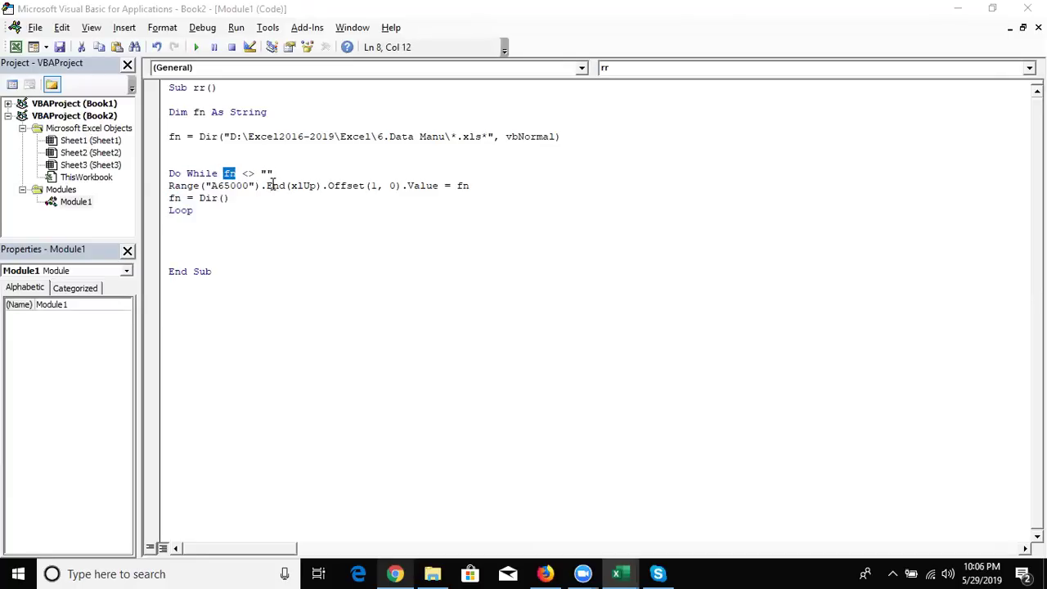
double_click(274, 186)
left_click(218, 198)
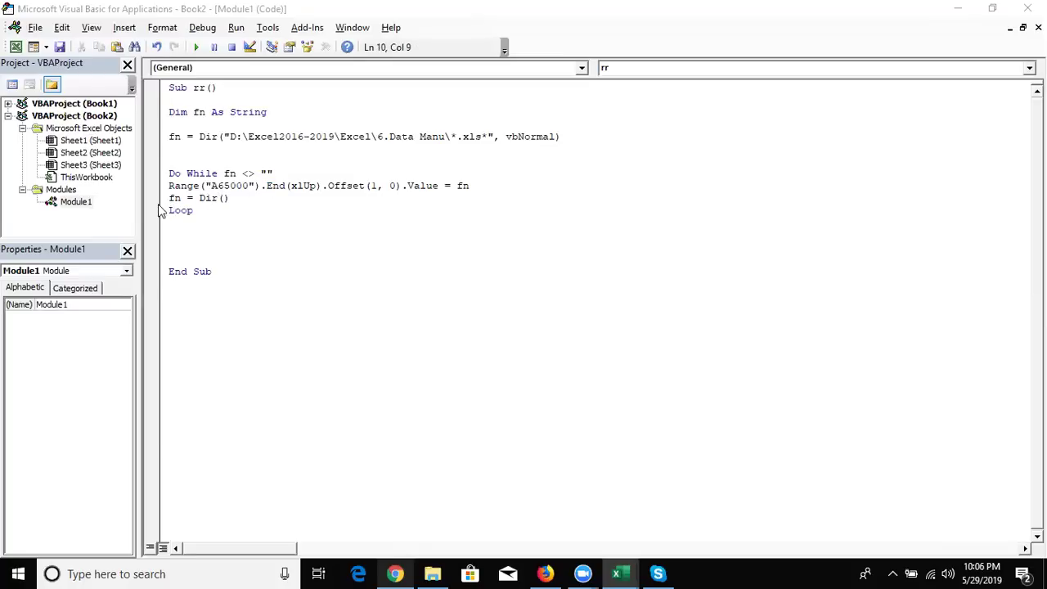
Step: Walk through Dir's empty parentheses and each part of the Do While fn <> "" condition
left_click(187, 173)
left_click(229, 173)
key("Down")
left_click(219, 203)
key("Right")
left_click(218, 200)
left_click(335, 137)
left_click_drag(218, 198, 230, 199)
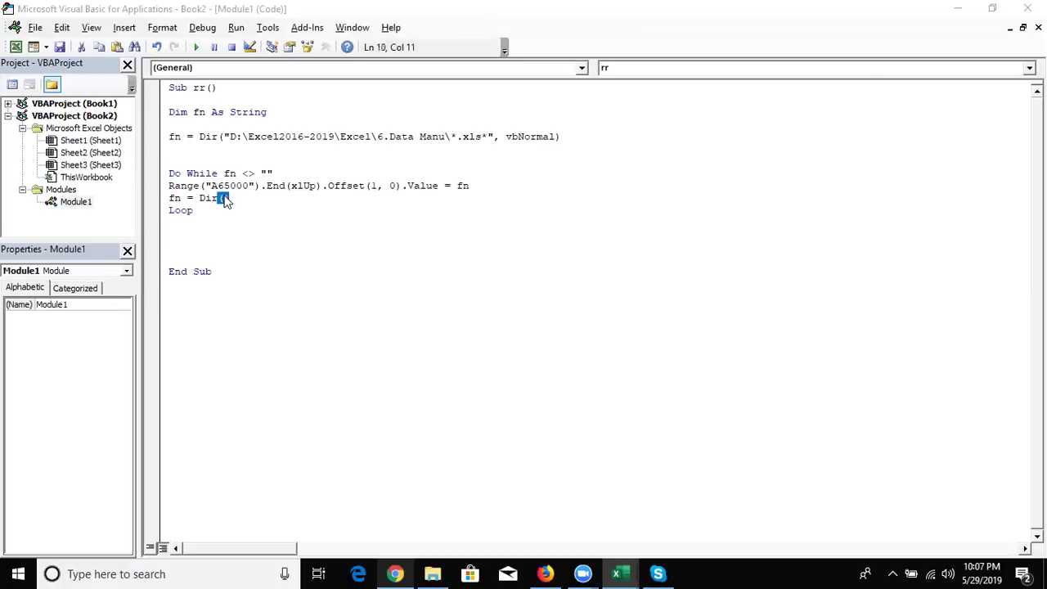
double_click(173, 199)
double_click(189, 174)
double_click(231, 174)
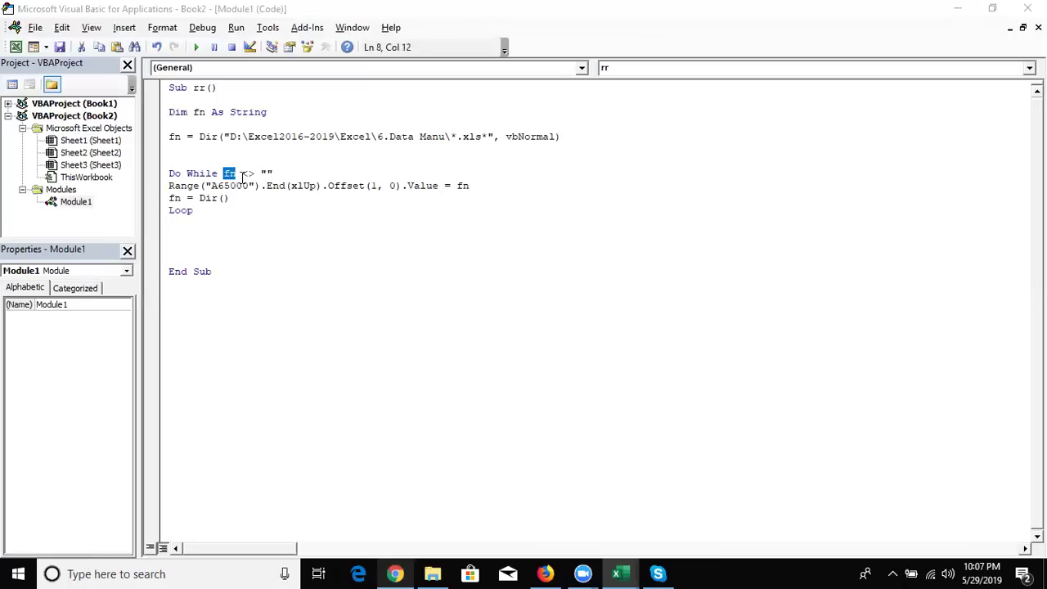
double_click(251, 175)
double_click(266, 174)
left_click(193, 219)
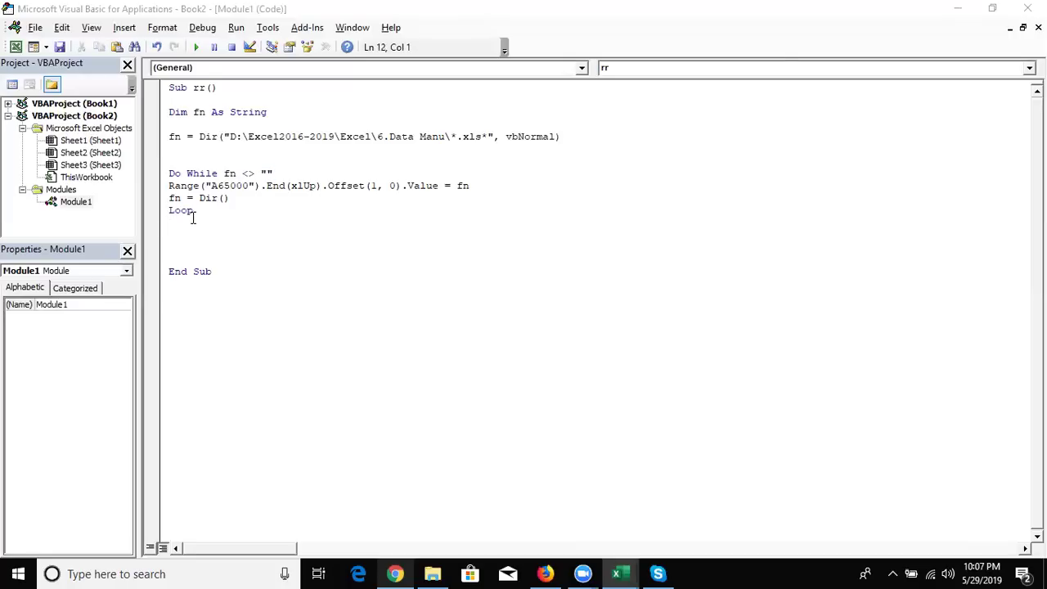
left_click(201, 187)
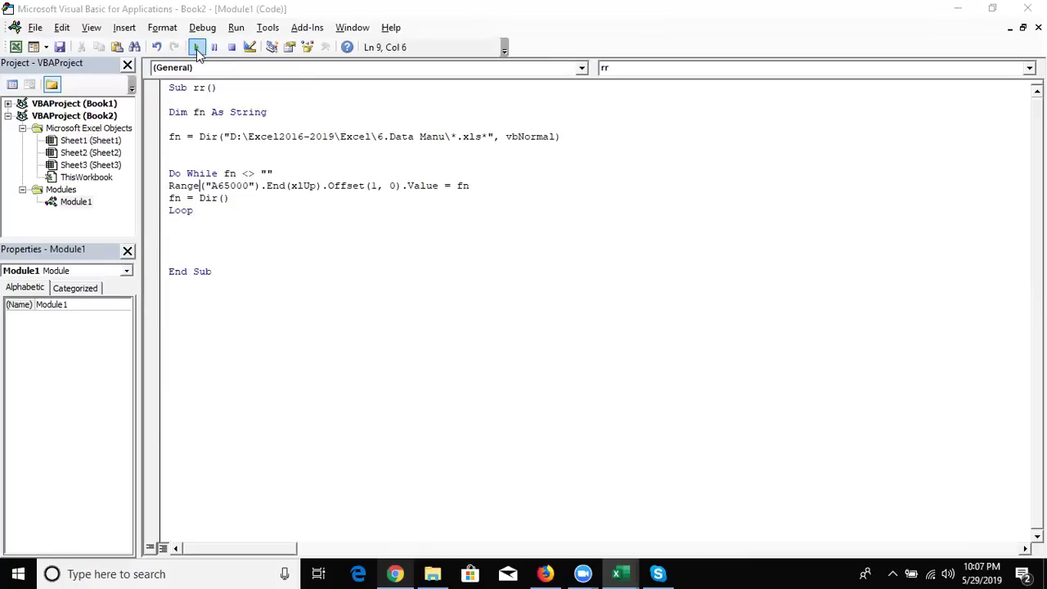
Step: Run the Do While macro, clear the file names from A2:A15, and return to the VBA editor
left_click(197, 49)
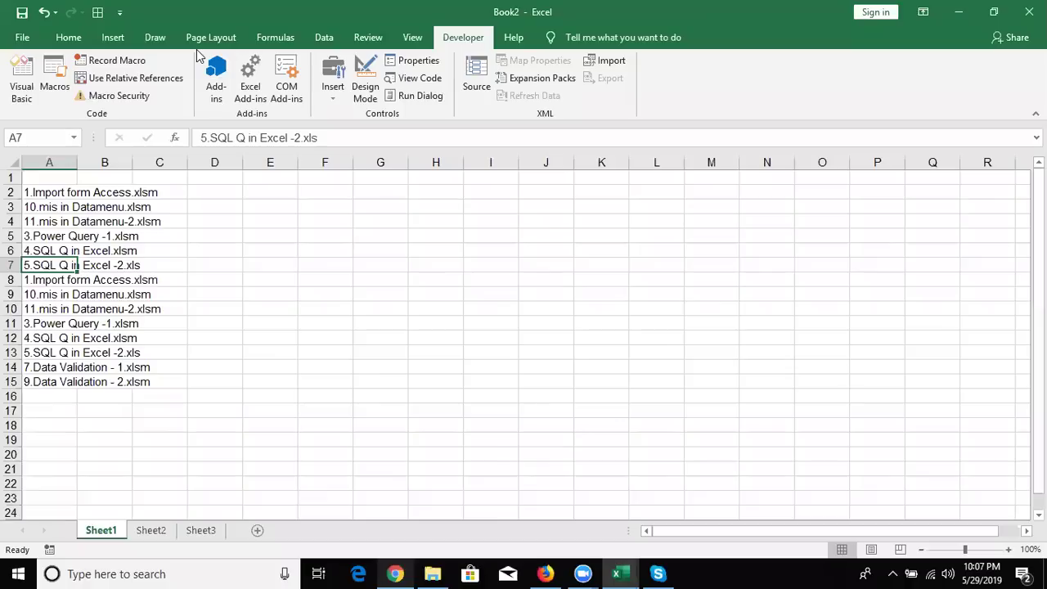
key("ctrl+Home")
key("Down")
key("ctrl+shift+Down")
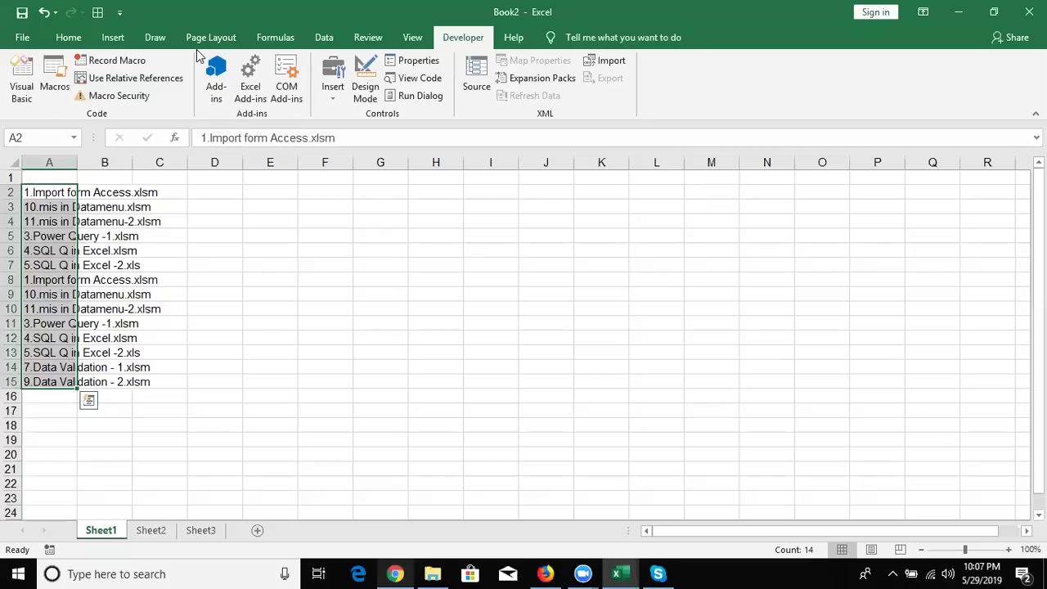
key("Delete")
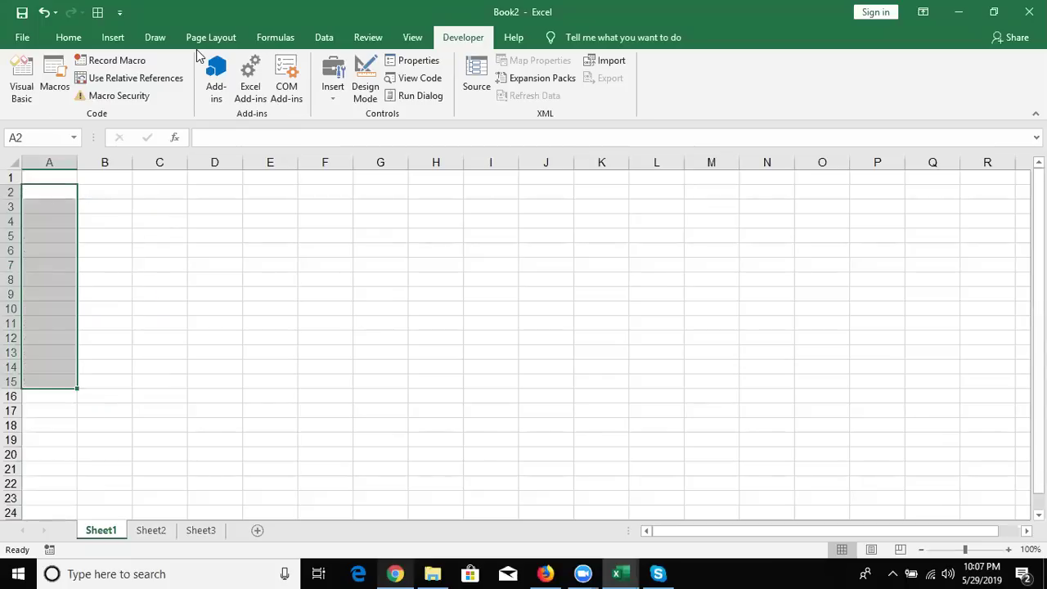
key("alt+F11")
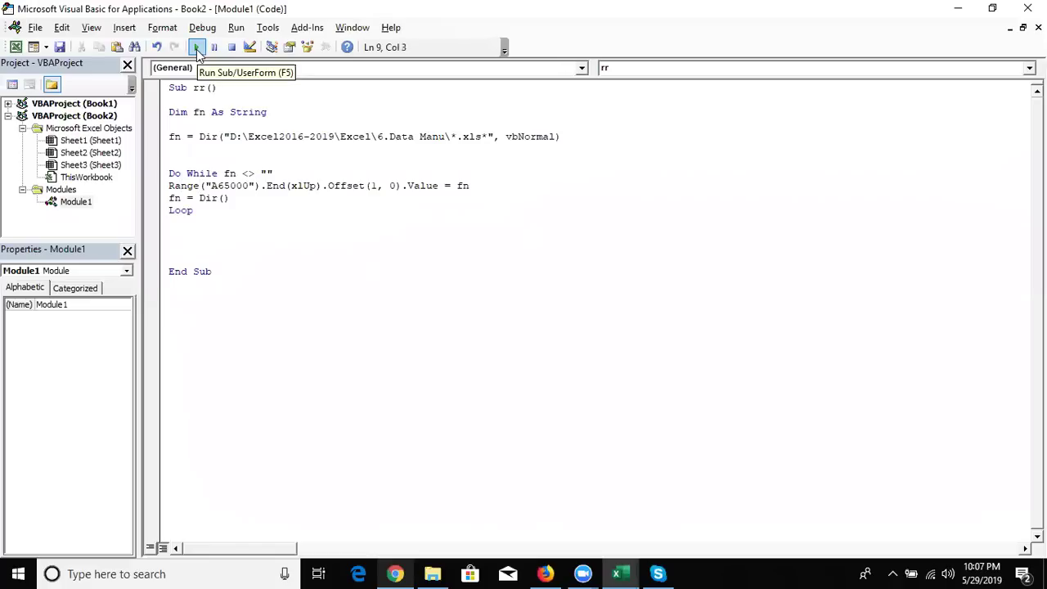
Step: Replace the Range line with Workbooks.Open "D:\Excel2016-2019\Excel\6.Data Manu\" & fn
key("Home")
key("shift+Down")
key("Delete")
key("Return")
key("Return")
key("Return")
key("Return")
key("Up")
key("Up")
key("Up")
key("Up")
key("Up")
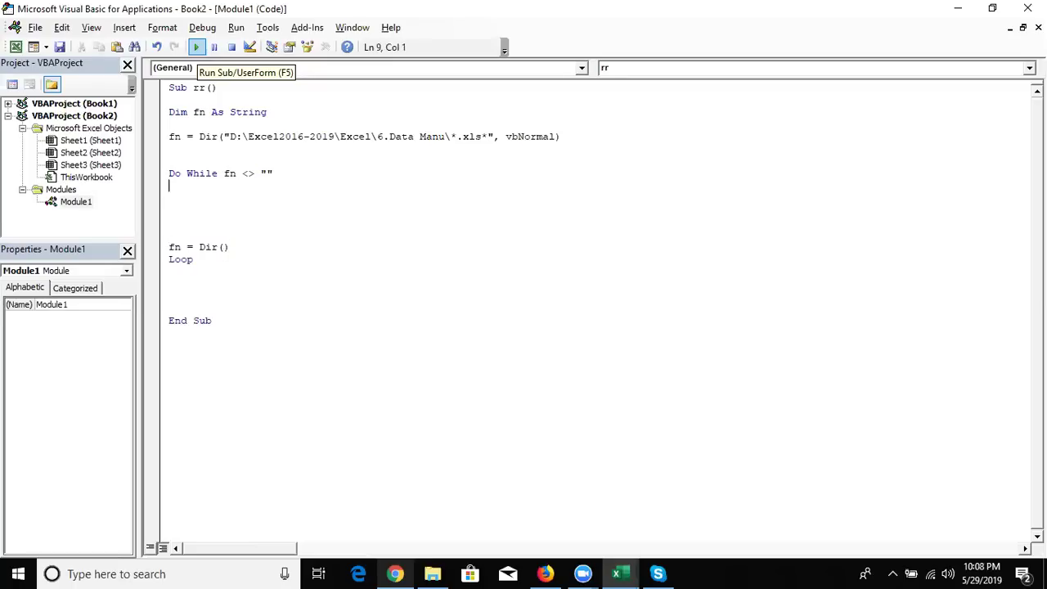
type("workbooks")
type(".open")
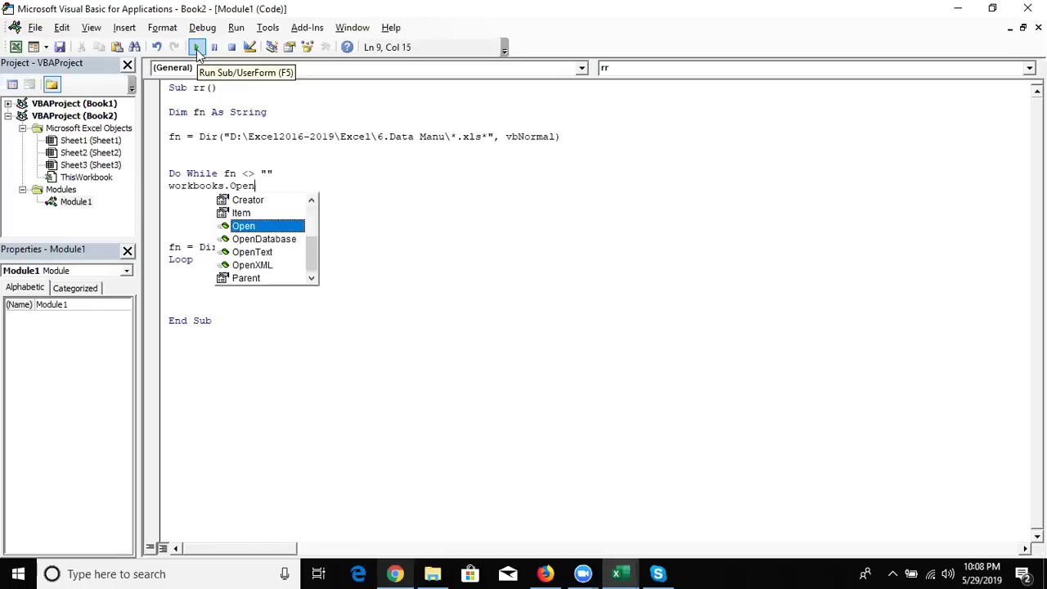
key("Tab")
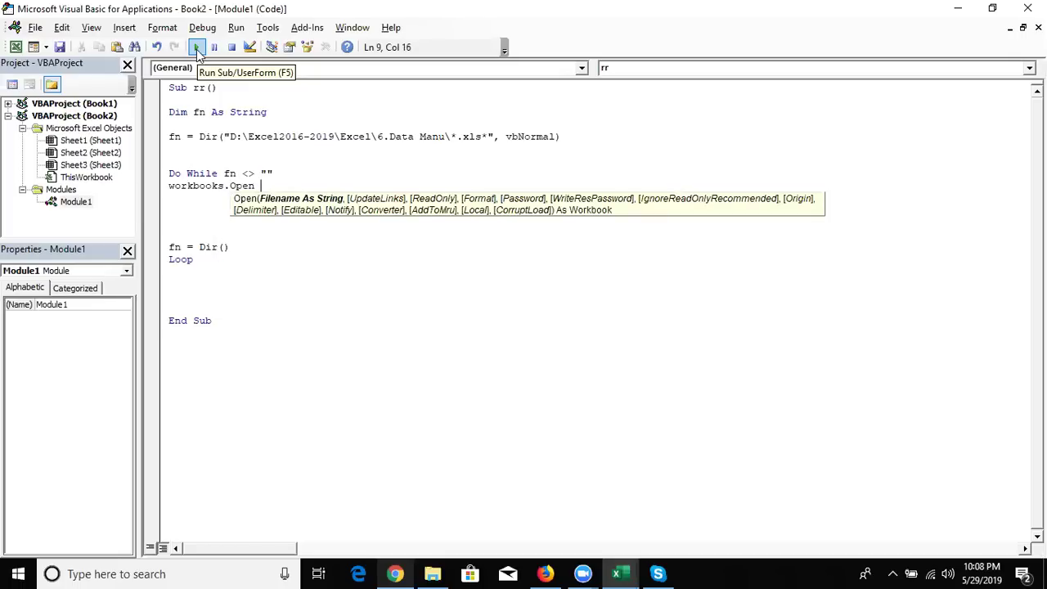
left_click_drag(222, 136, 452, 136)
key("ctrl+c")
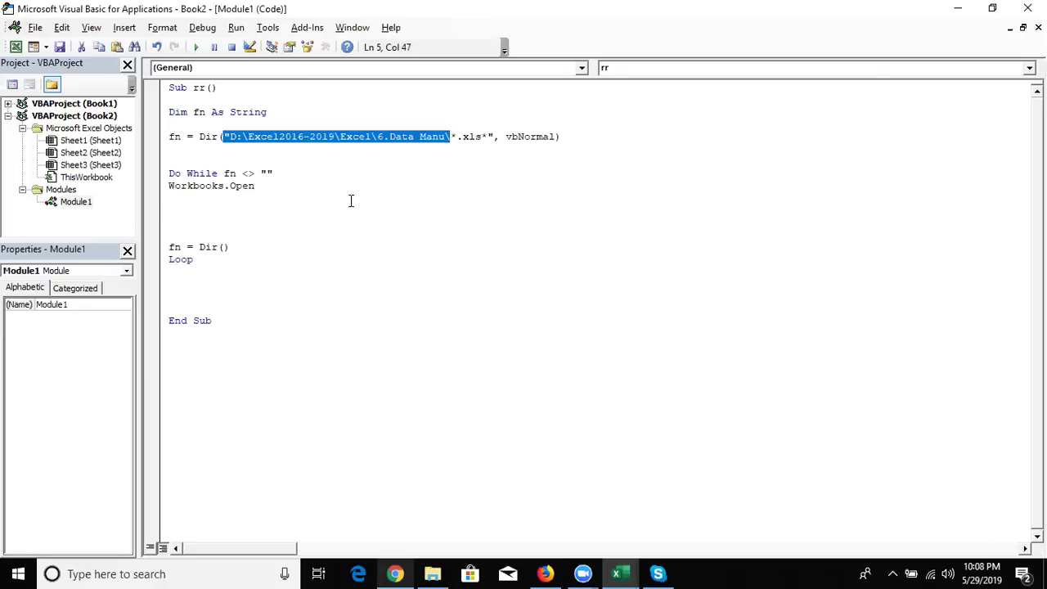
left_click(313, 186)
key("ctrl+v")
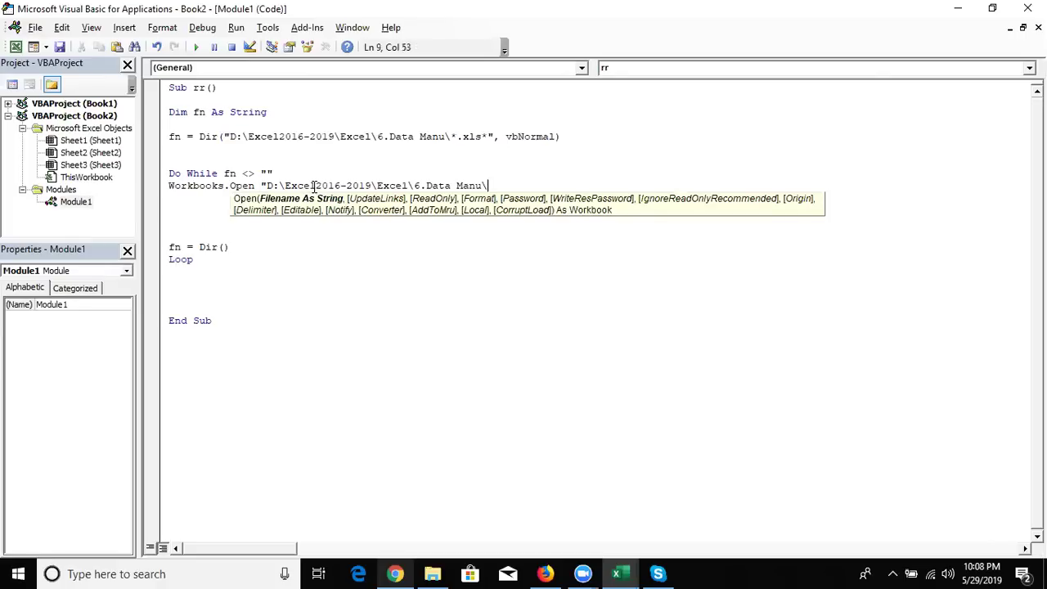
type("\" & fn")
Step: Add Sheets(1).Select below the Workbooks.Open line
key("Down")
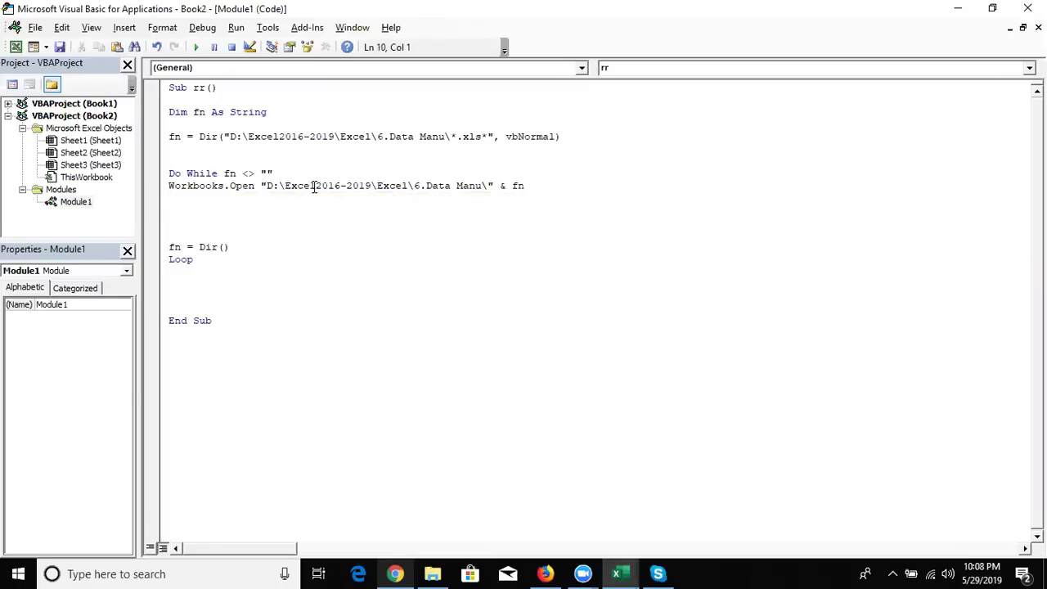
type("sheets(")
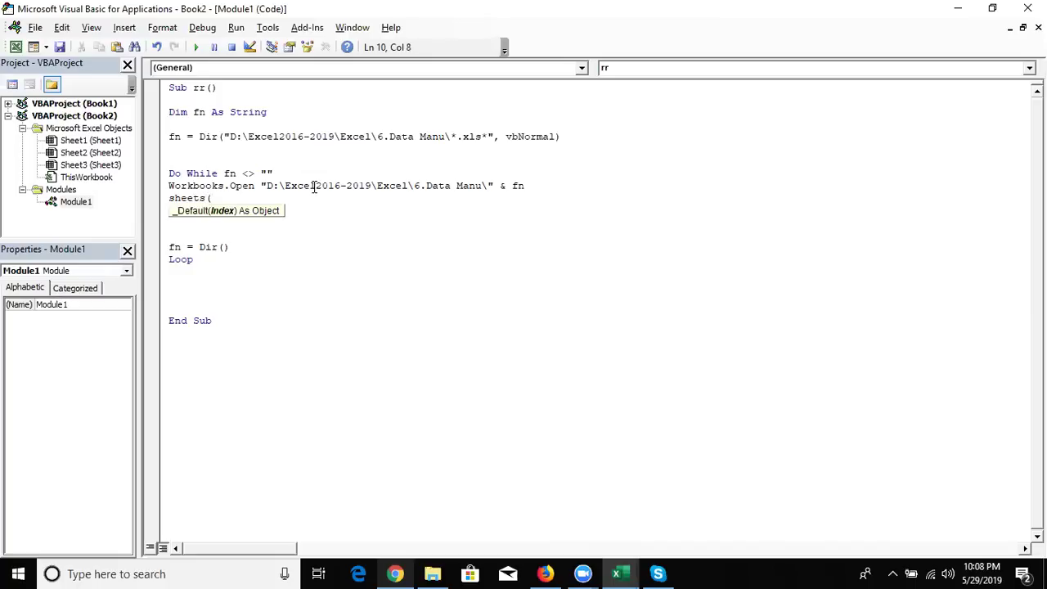
type("1)")
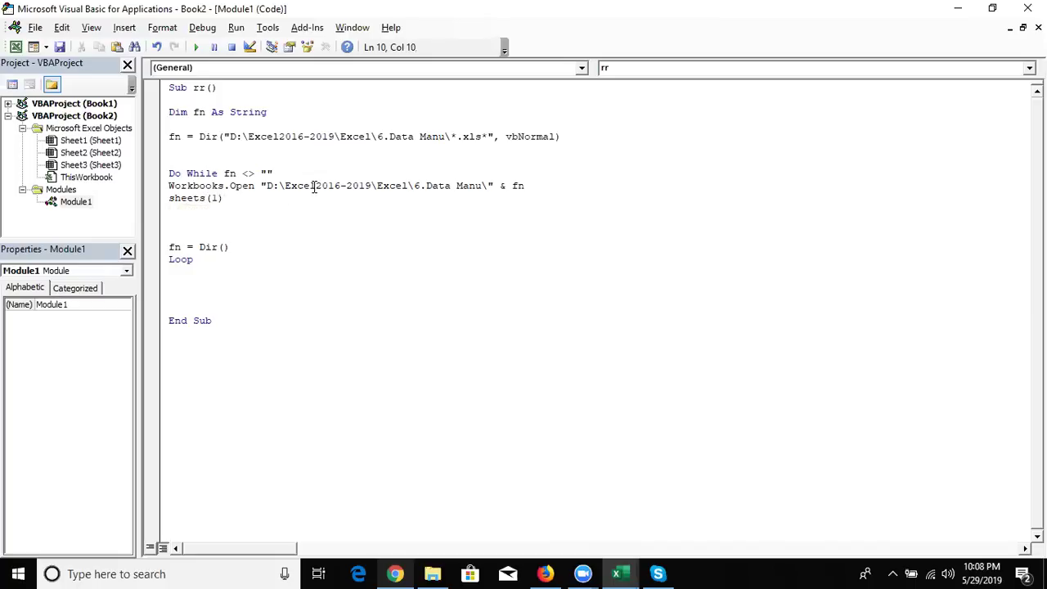
type(".")
type("savea")
key("BackSpace")
key("BackSpace")
key("BackSpace")
key("BackSpace")
key("BackSpace")
type("s(1).Select")
key("Return")
Step: Add Range("A1").CurrentRegion.Copy inside the loop
type("range(\"A1\").c")
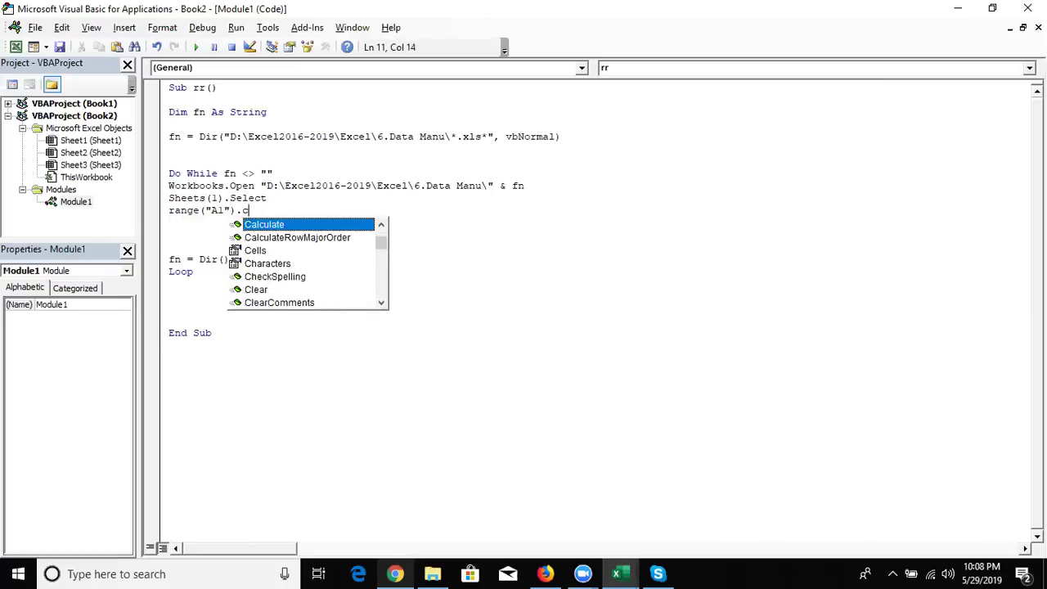
type("u")
key("Down")
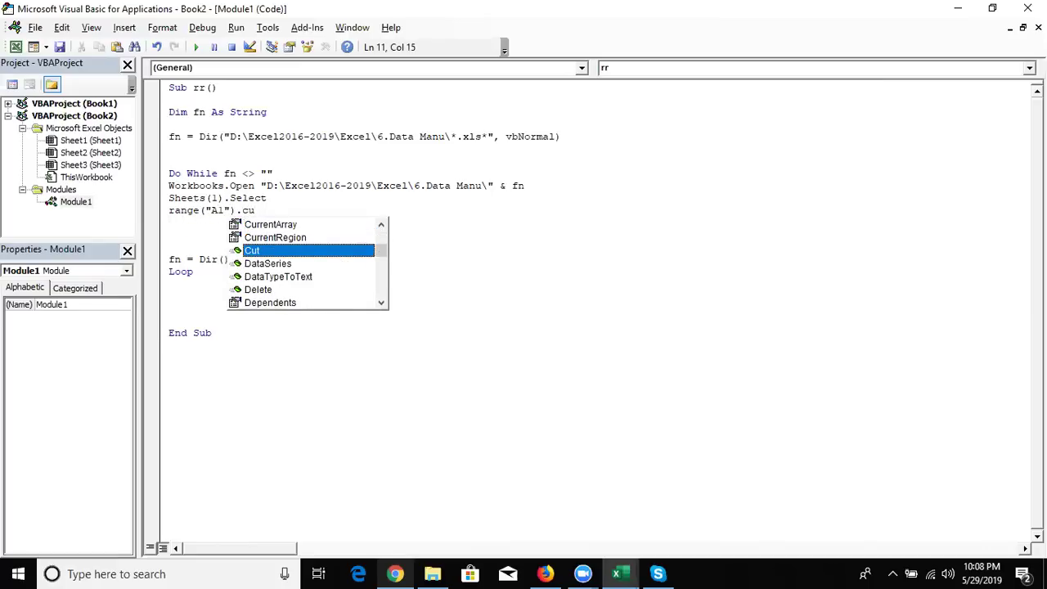
key("Up")
key("Tab")
type(".")
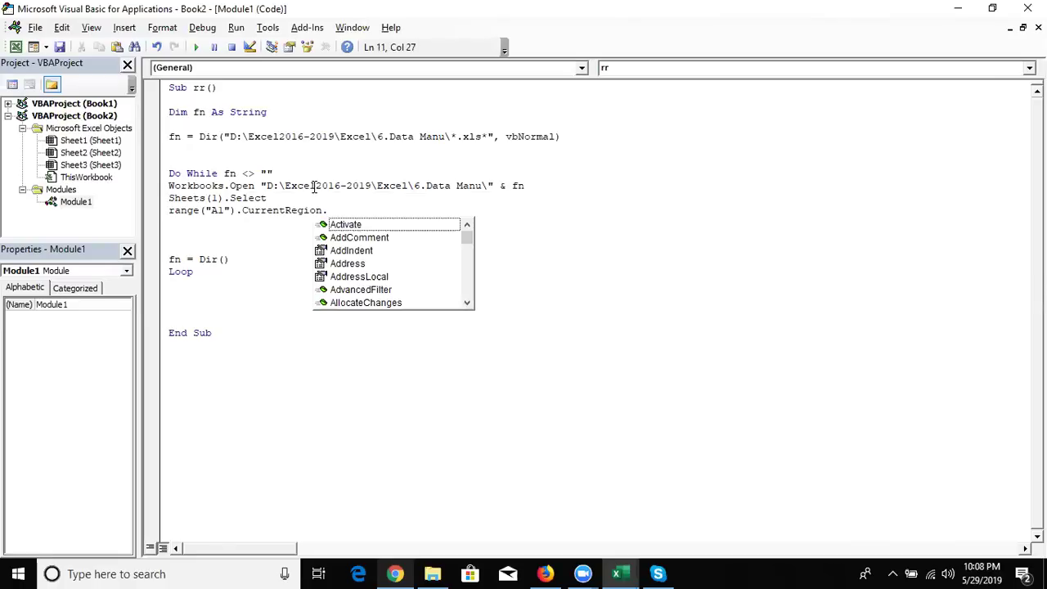
type("c")
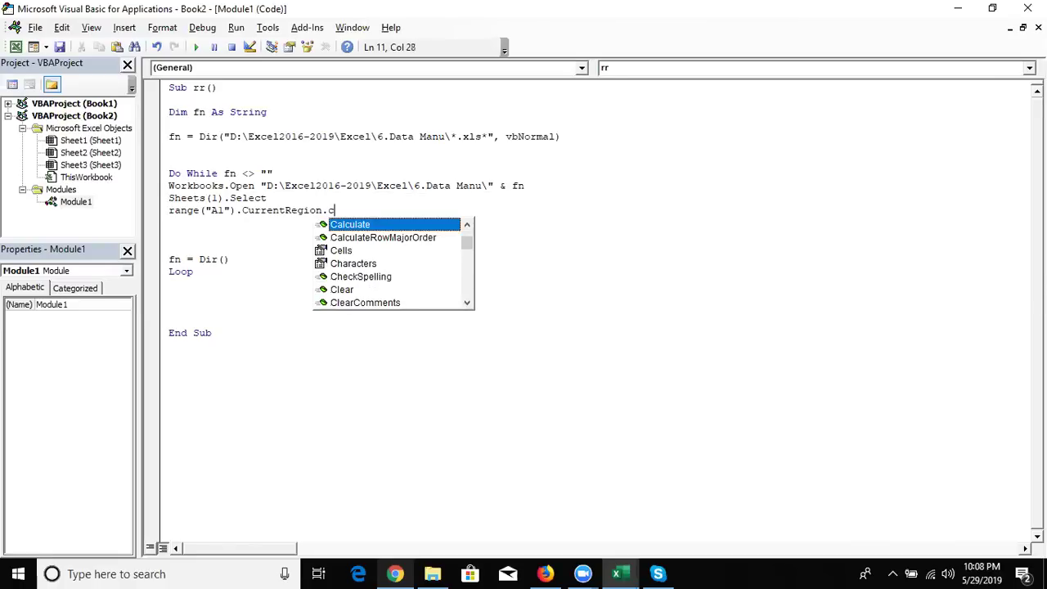
type("opy")
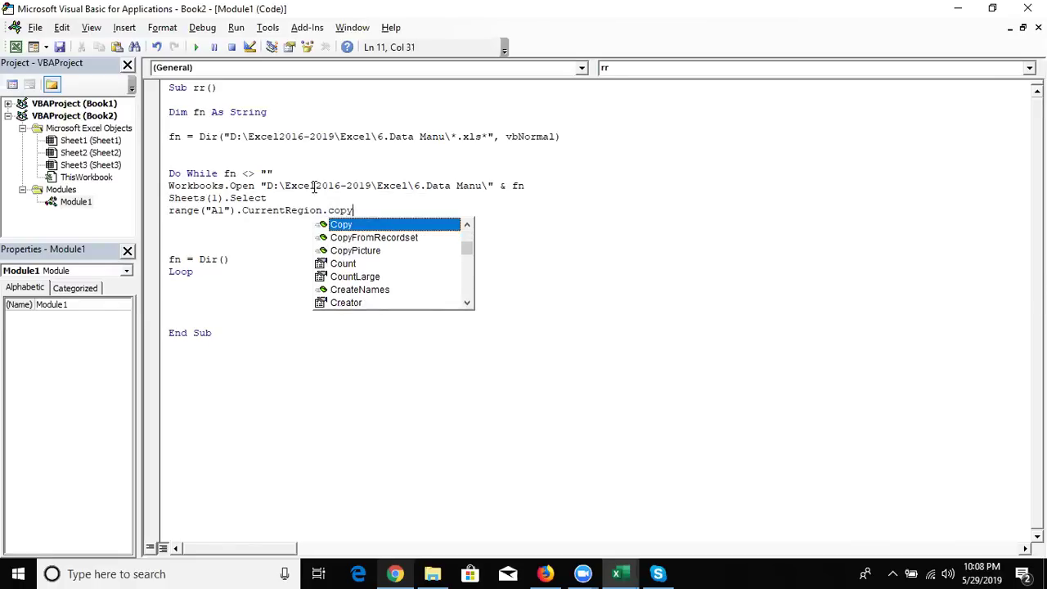
key("Return")
Step: Add Workbooks("Data.xlsx").Activate and begin a Sheets("Data").Select line
type("workbooks(\"\"Data\"")
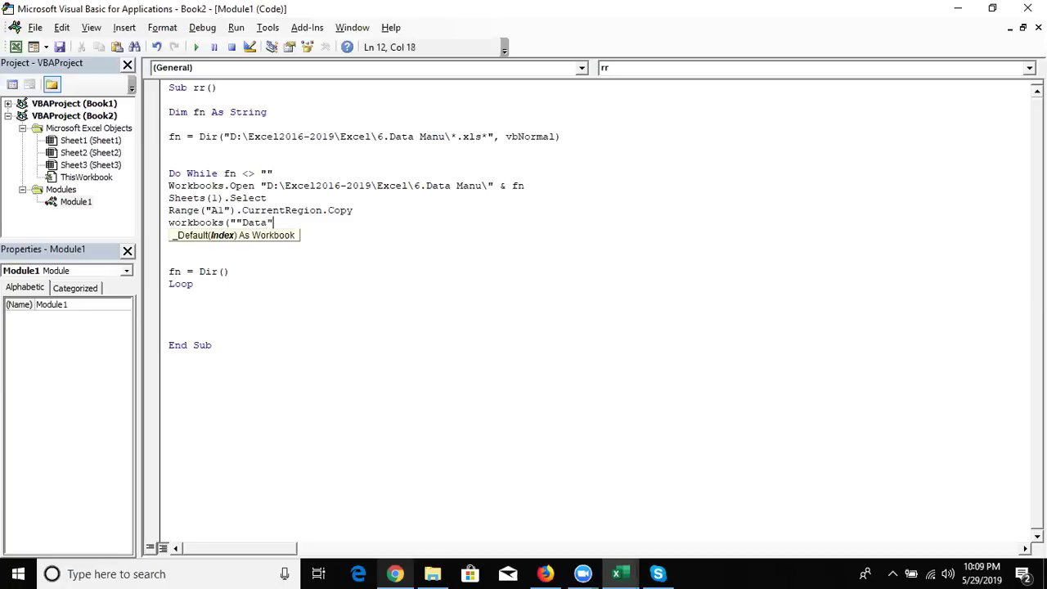
key("Left")
key("Left")
key("Left")
key("Left")
key("BackSpace")
key("Right")
key("Right")
key("Right")
key("Right")
key("Right")
type(").")
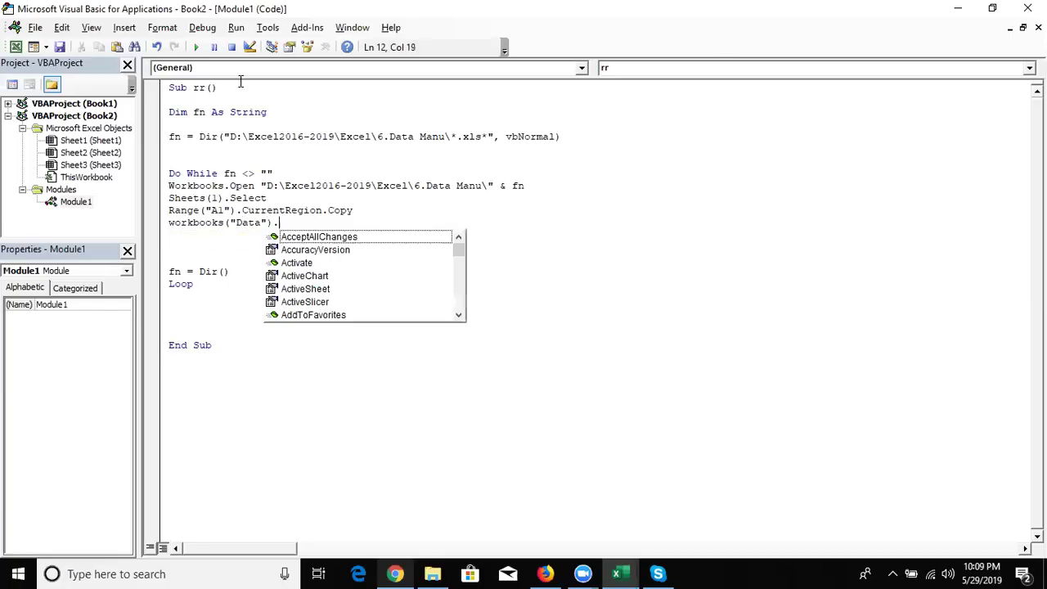
key("BackSpace")
key("BackSpace")
key("Left")
type(".sl")
key("BackSpace")
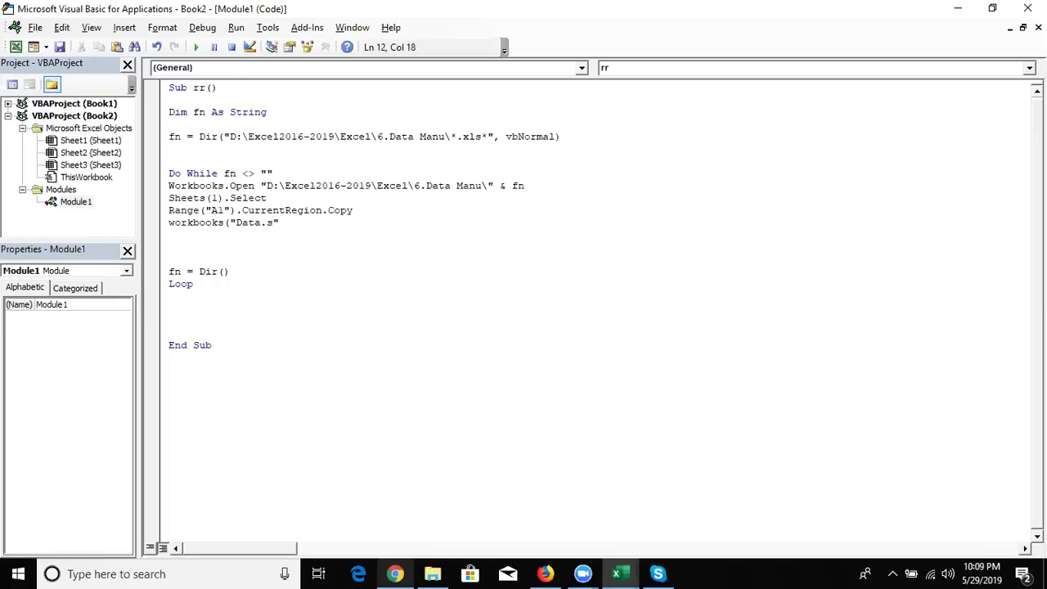
key("BackSpace")
type("xlsx")
type(").ac")
key("Down")
key("Down")
key("Tab")
key("Return")
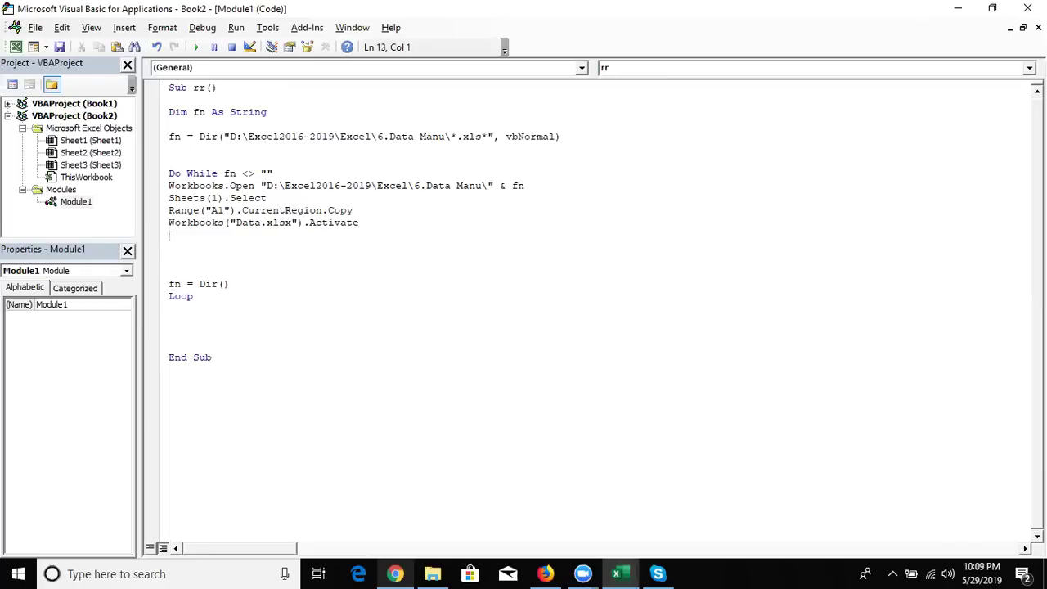
type("sheets(\"Data\").selec")
Step: Select the Data sheet and paste values at Range("A65000").End(xlUp).Offset(1,0)
key("Return")
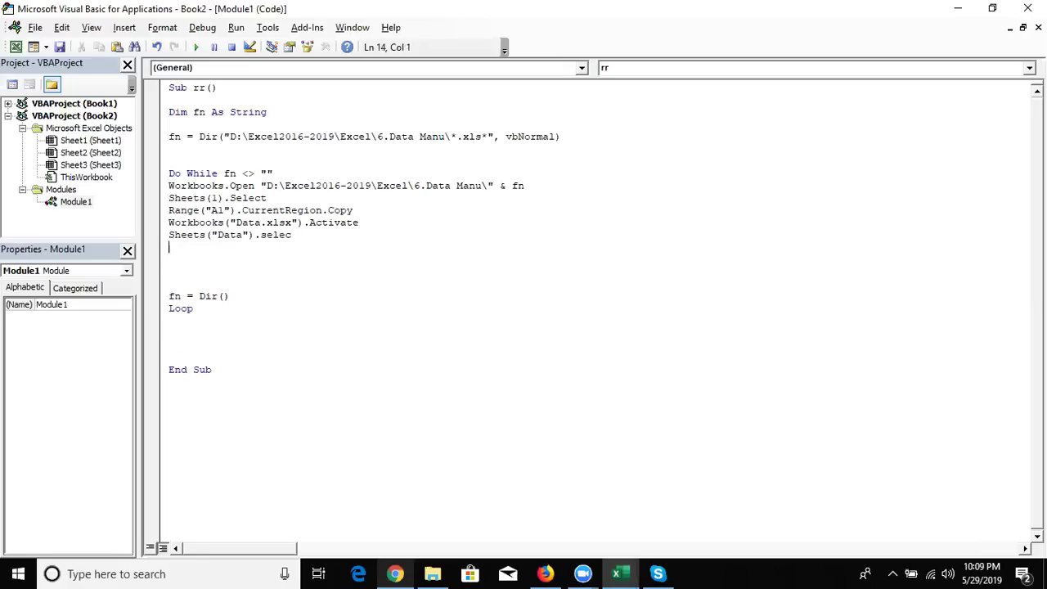
key("BackSpace")
type("t")
key("Return")
type("range")
type("(\"A65000\")")
type(".End")
type("(")
key("Tab")
type(").of")
key("Tab")
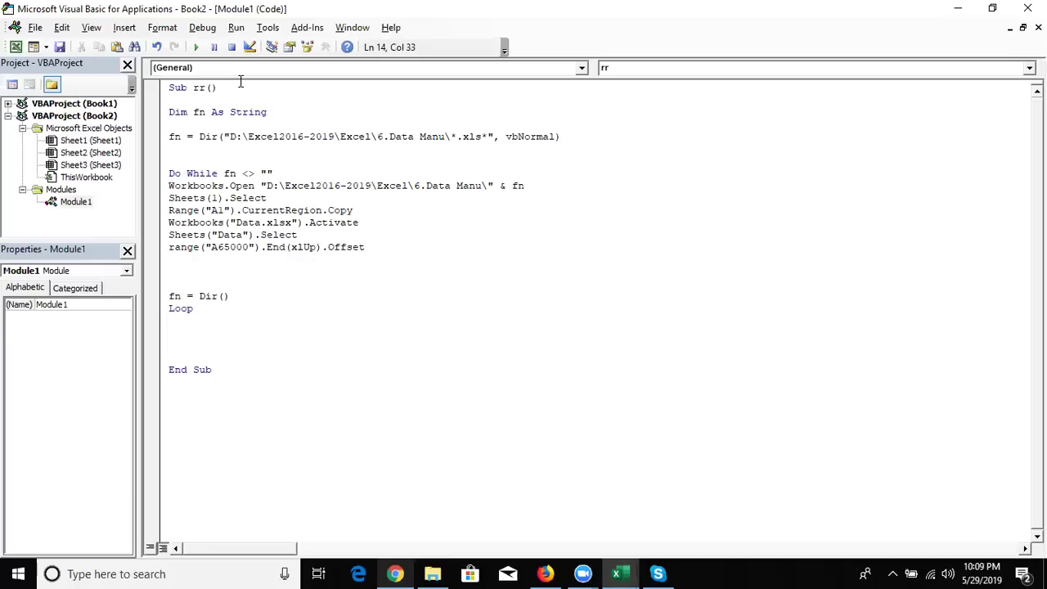
type("(1")
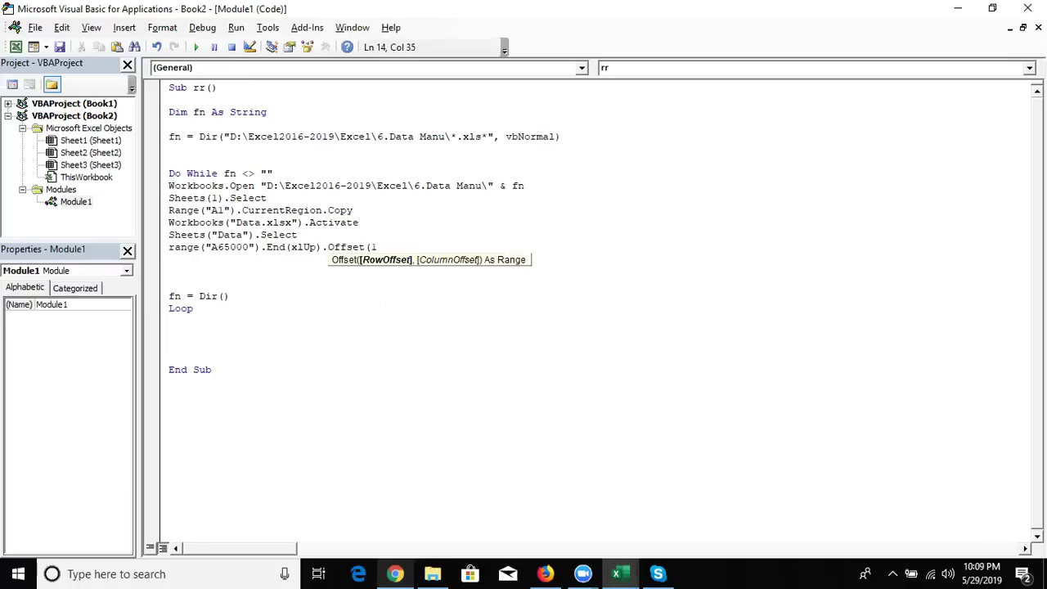
type(",0")
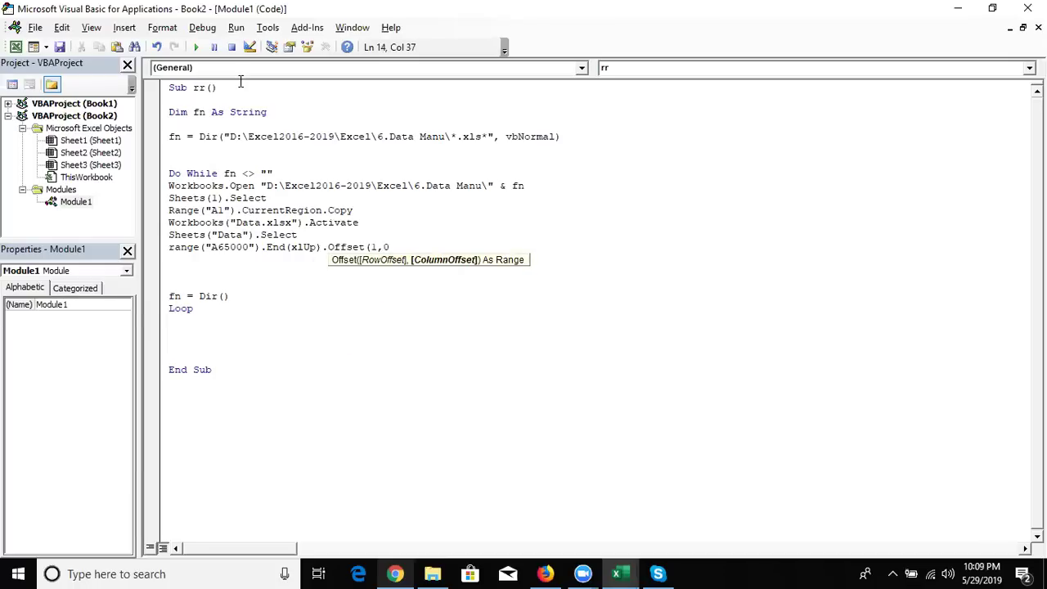
type(").PasteSp")
key("Down")
key("Down")
key("Down")
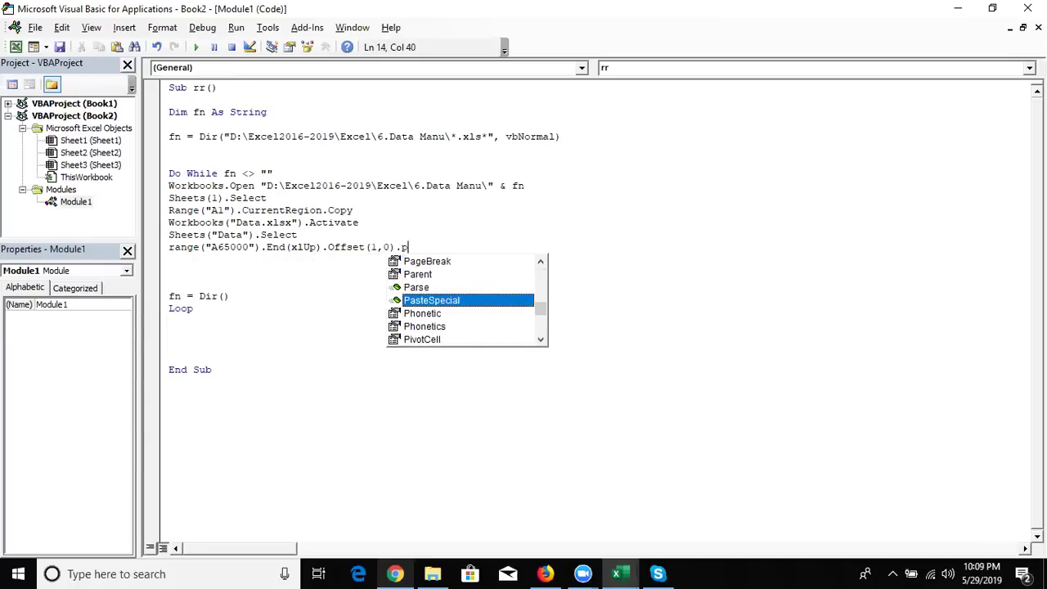
key("Tab")
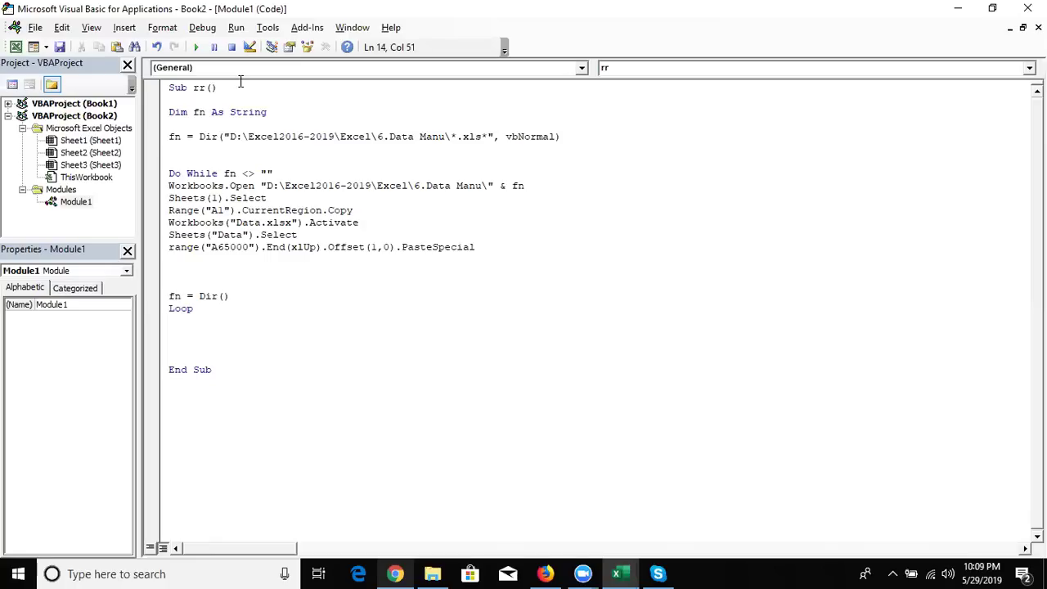
key("Down")
key("Down")
key("Down")
key("Down")
key("Down")
key("Down")
key("Down")
key("Down")
key("Down")
key("Down")
key("Down")
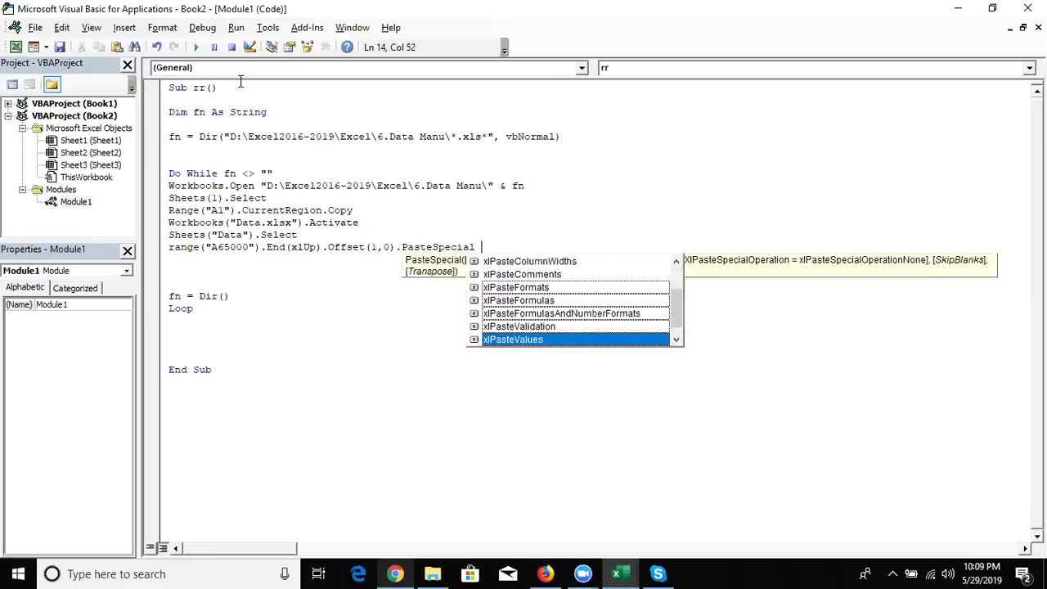
key("Tab")
key("Return")
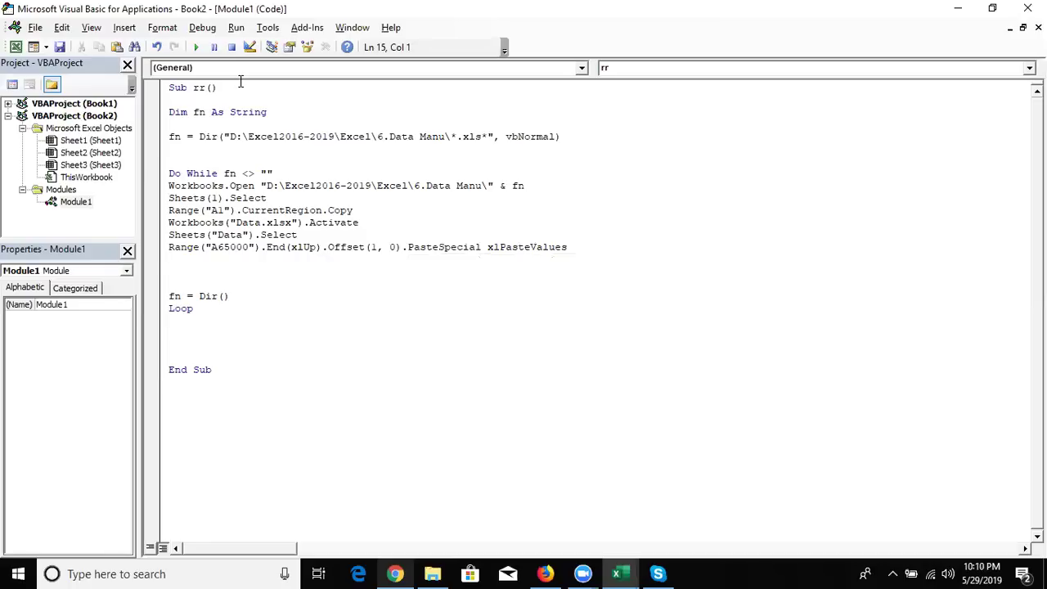
Step: Add Application.CutCopyMode = False after the paste line
key("Up")
key("Up")
key("End")
key("Down")
key("Down")
type("application")
type(".cut")
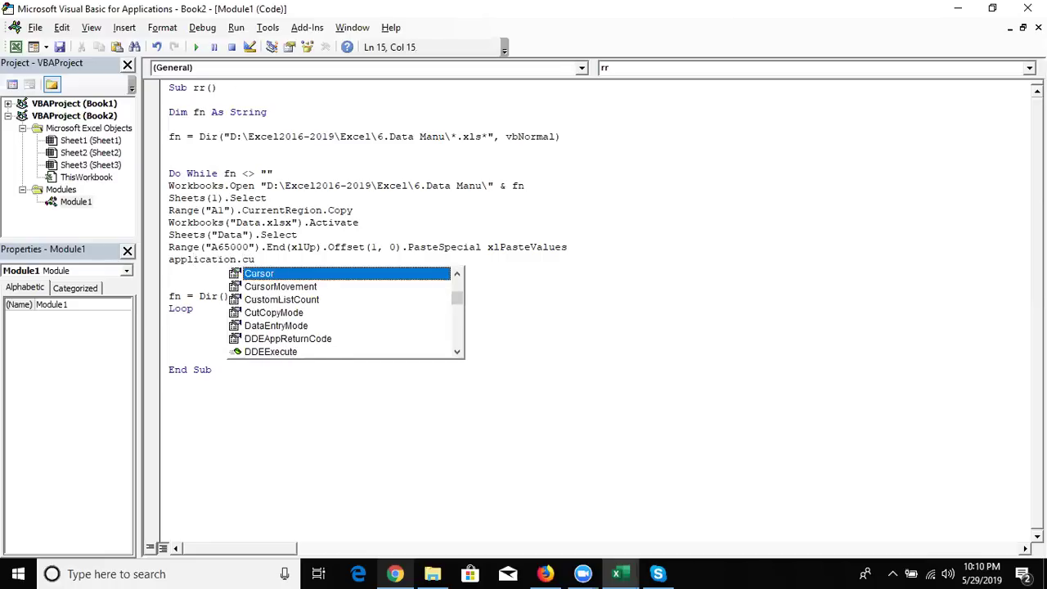
key("Tab")
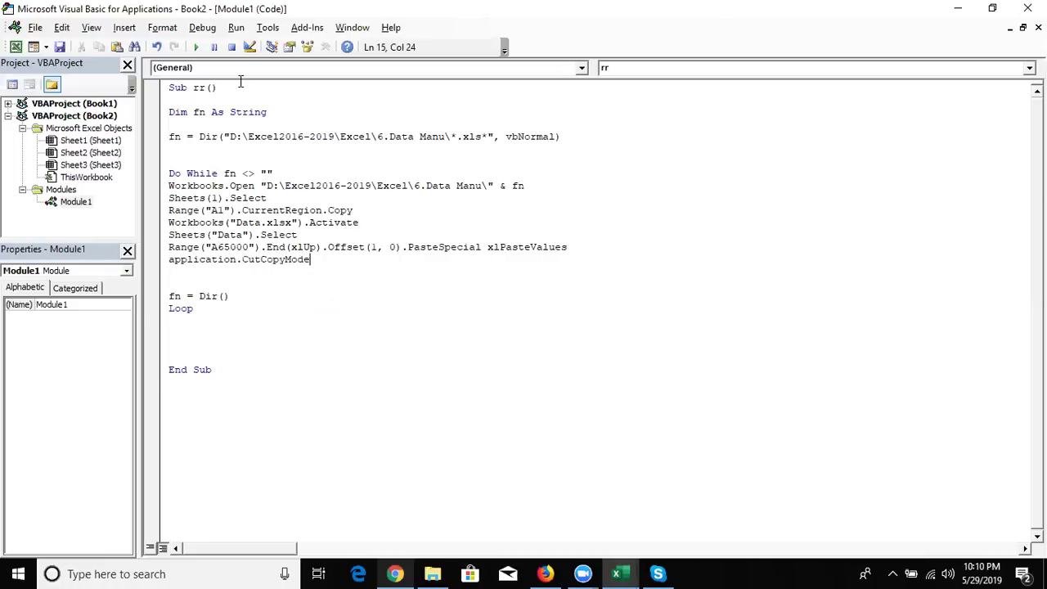
type("= false")
key("Return")
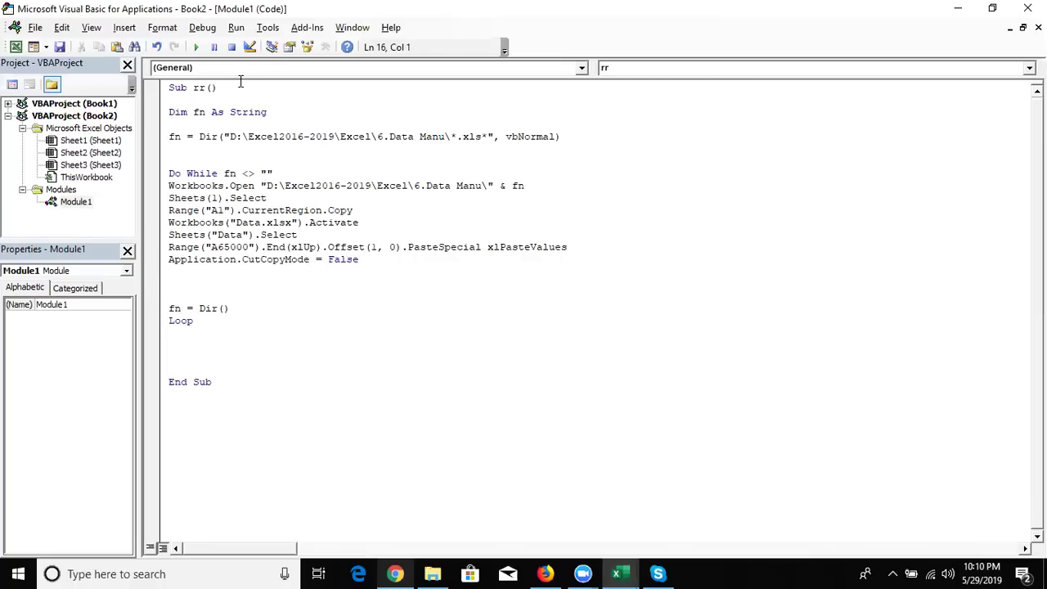
Step: Add Workbooks(fn).Close False before fn = Dir() to close each workbook unsaved
type("workbooks(")
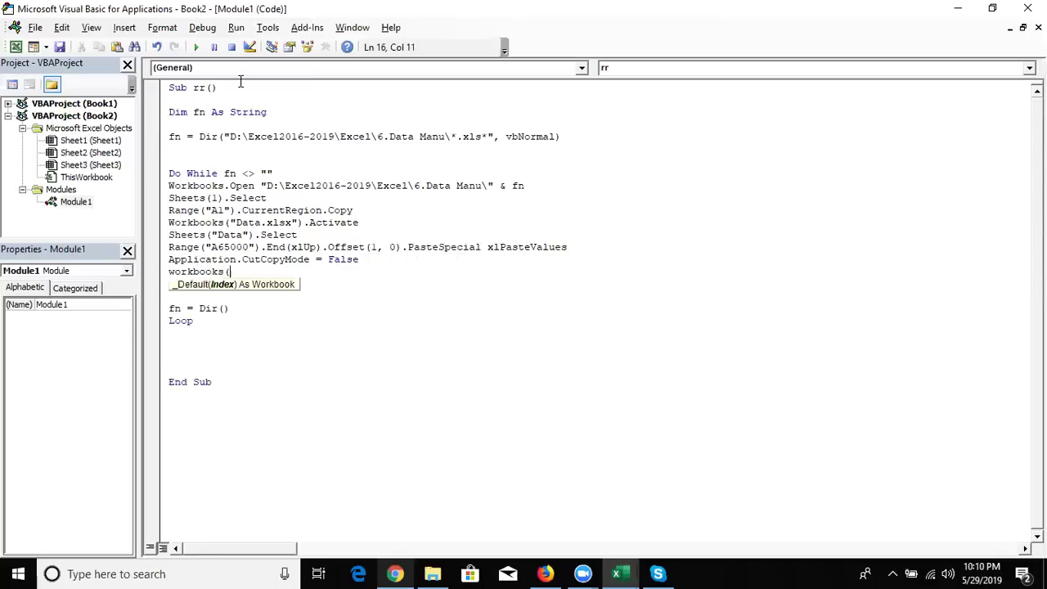
type("fn")
type(").v")
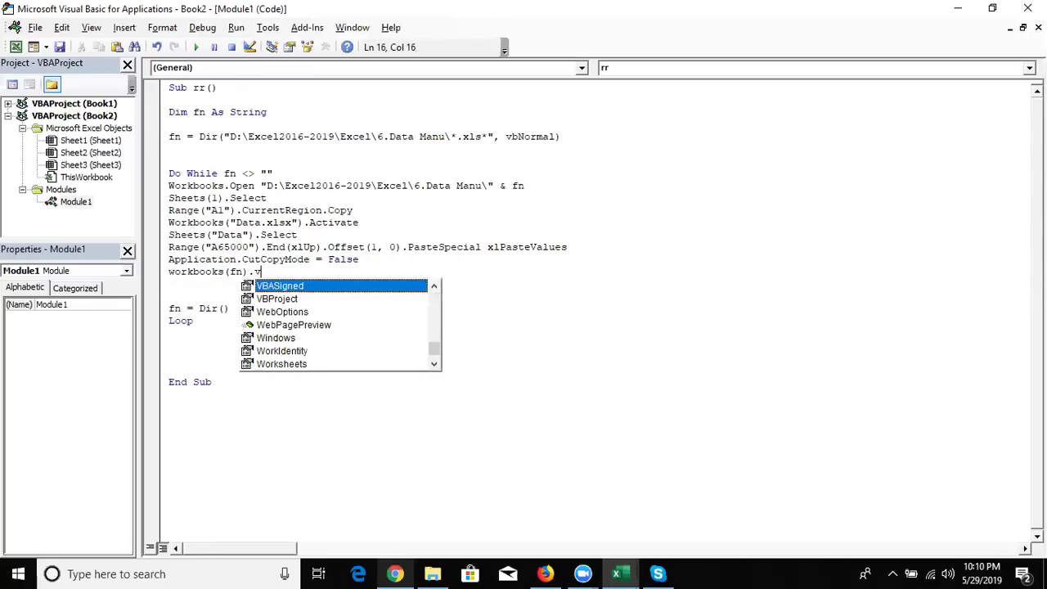
key("BackSpace")
type("c")
key("Tab")
key("BackSpace")
key("BackSpace")
key("BackSpace")
key("BackSpace")
key("BackSpace")
key("BackSpace")
key("BackSpace")
key("BackSpace")
key("BackSpace")
key("BackSpace")
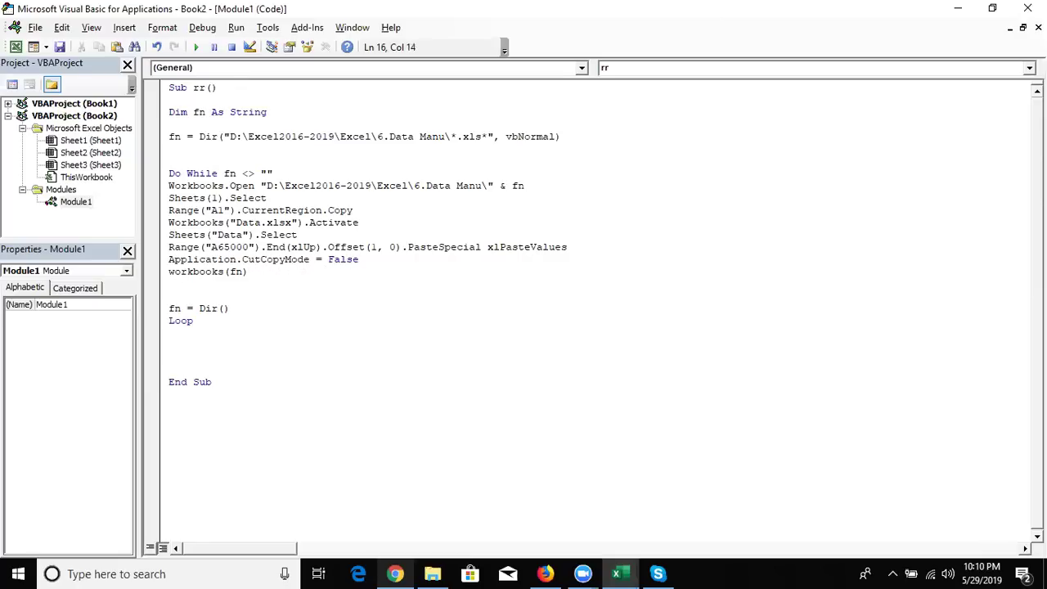
type(".cl")
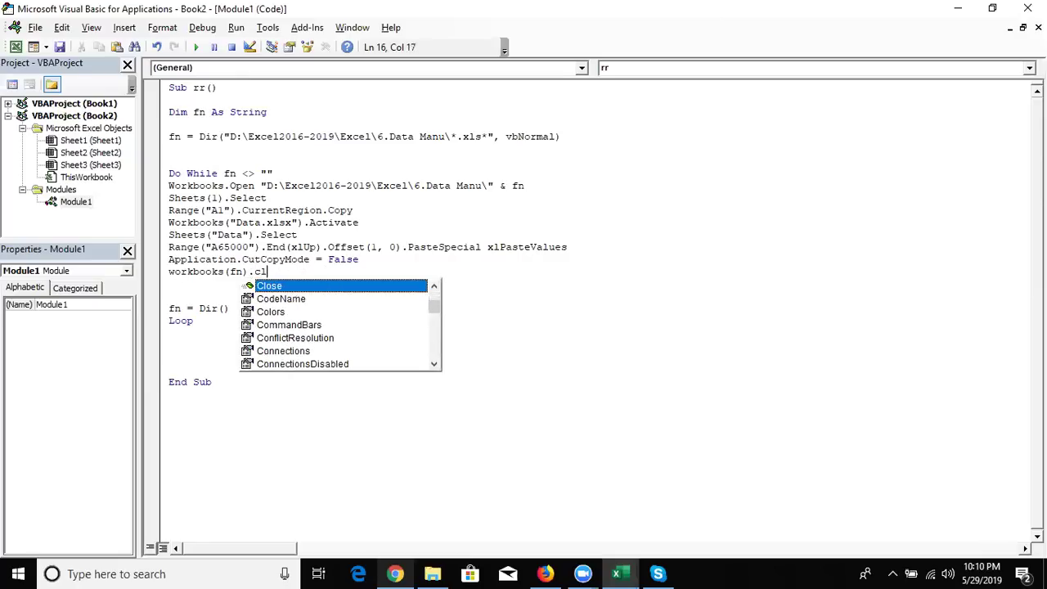
key("Tab")
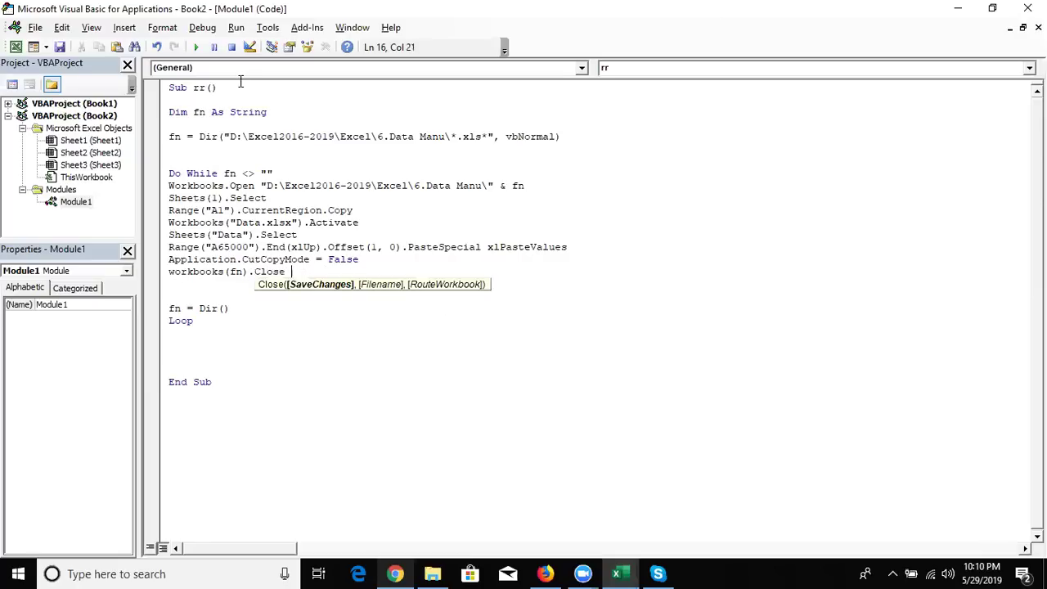
type("true")
key("Return")
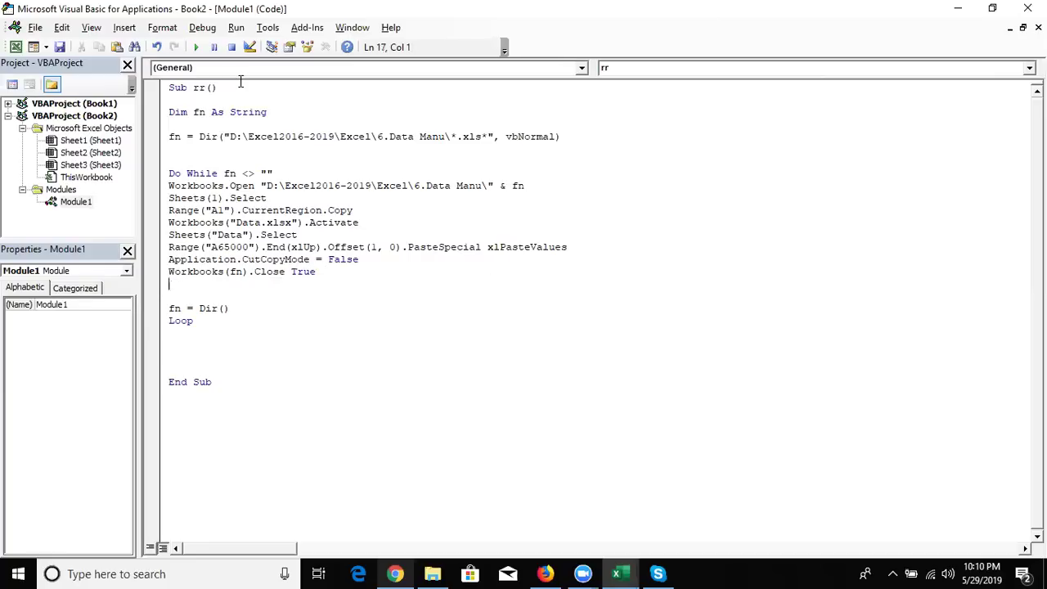
key("BackSpace")
key("BackSpace")
key("BackSpace")
key("BackSpace")
key("BackSpace")
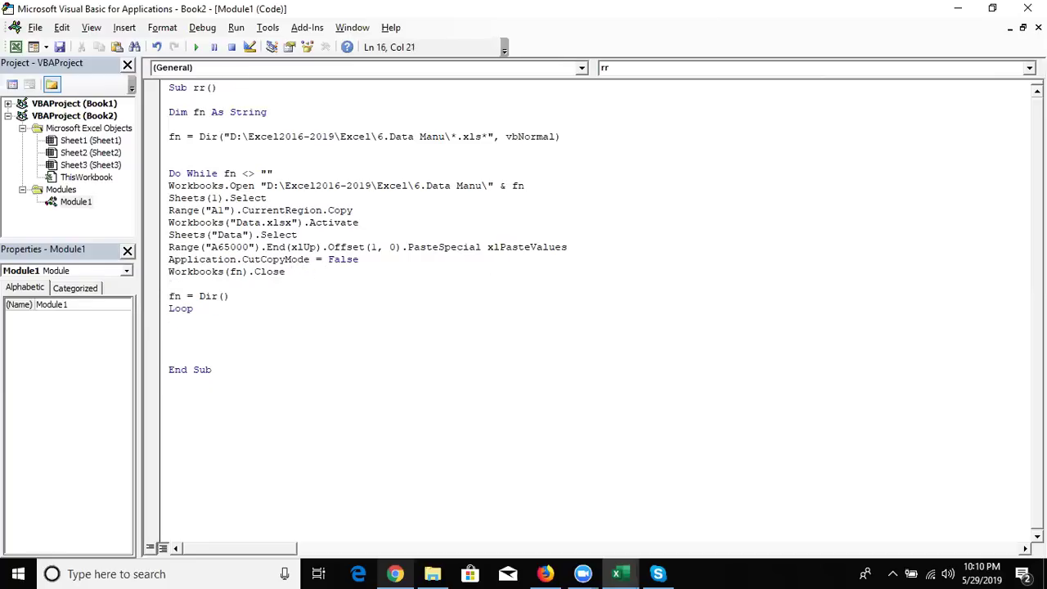
Step: Finish the Close False line and highlight the fn = Dir() call to explain it
type("false")
key("Return")
left_click(230, 296)
key("shift+Left")
key("shift+Left")
key("shift+Left")
key("shift+Left")
Step: Highlight the Workbooks.Open, copy and Data.xlsx activate lines one by one to explain them
left_click(173, 198)
key("Up")
key("Down")
key("Down")
key("Down")
key("shift+Up")
key("Down")
key("shift+Up")
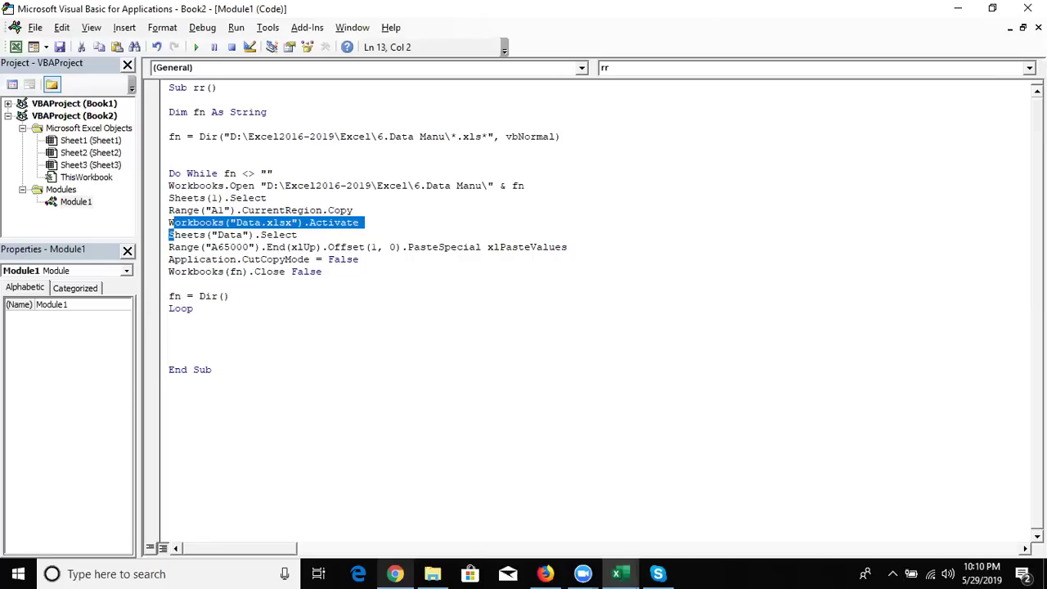
Step: Highlight the paste-values line and the Close False line to explain them
key("Down")
key("shift+Up")
key("Down")
key("Up")
key("shift+Down")
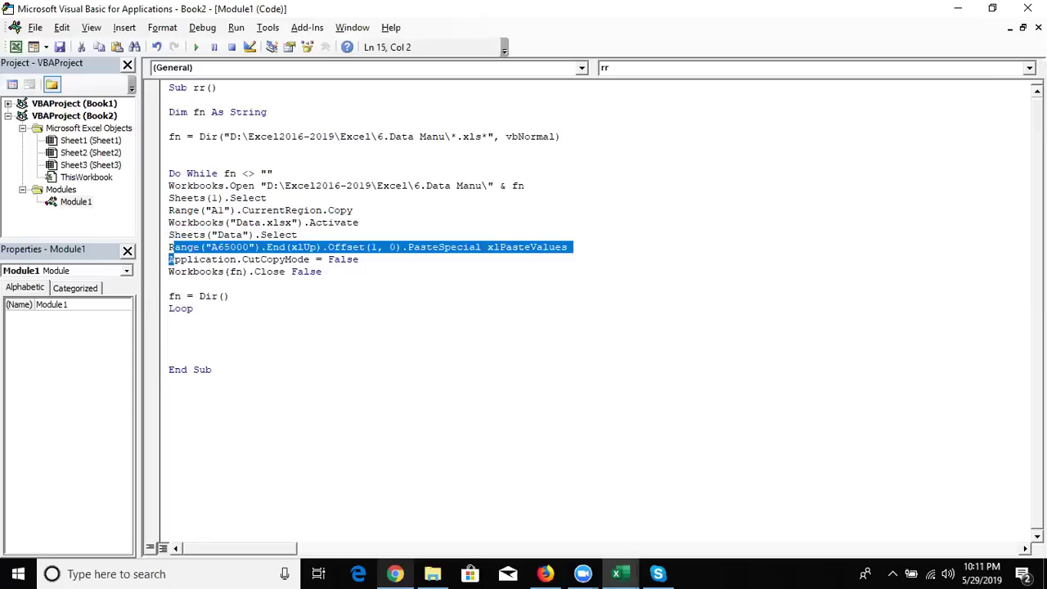
key("Down")
key("shift+Up")
key("Down")
key("Down")
key("shift+Up")
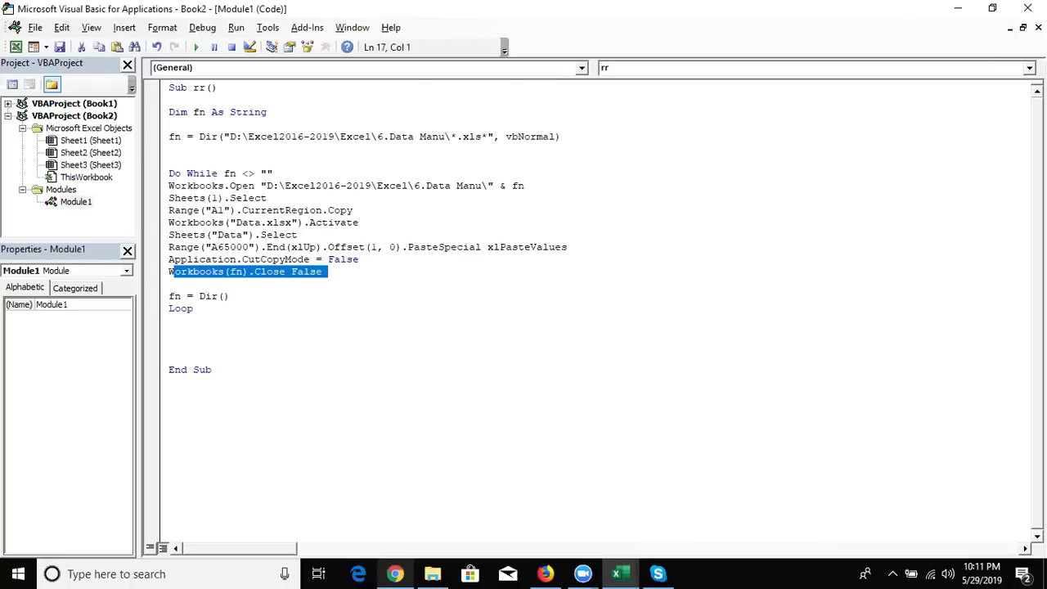
Step: Glance at the 6.Data Manu source folder and the desktop, then return to the macro code
key("alt+Tab")
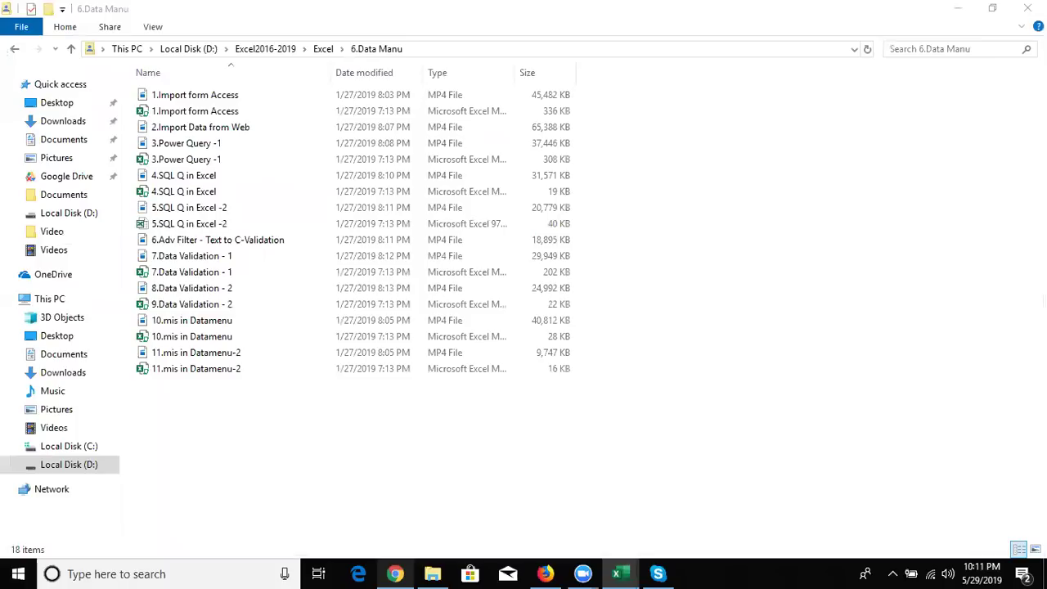
key("super+d")
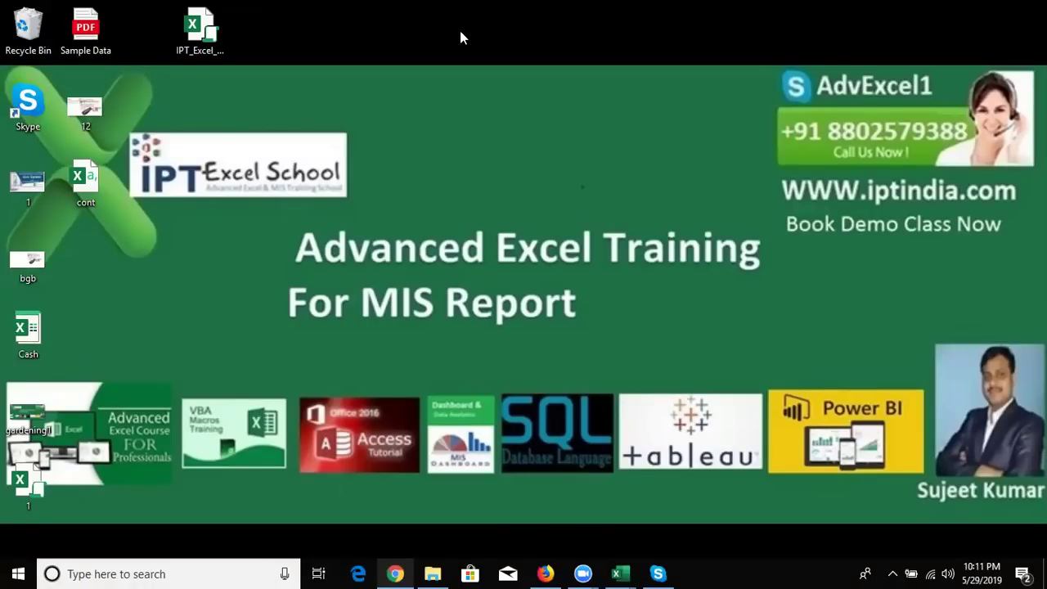
key("alt+Tab")
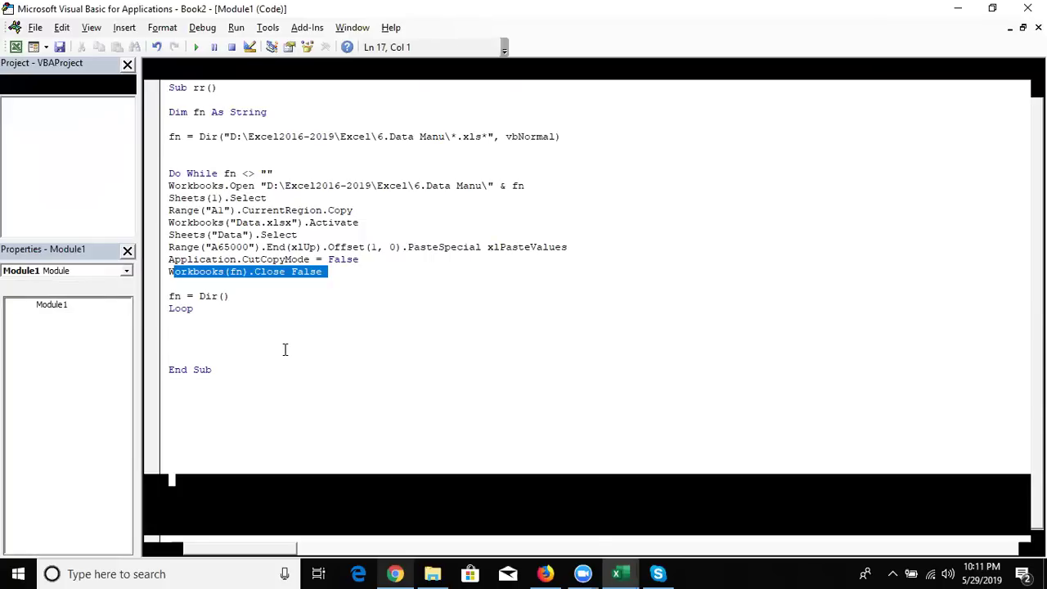
Step: Copy all of macro rr's code and go back to the Book2 worksheet
key("ctrl+a")
key("ctrl+c")
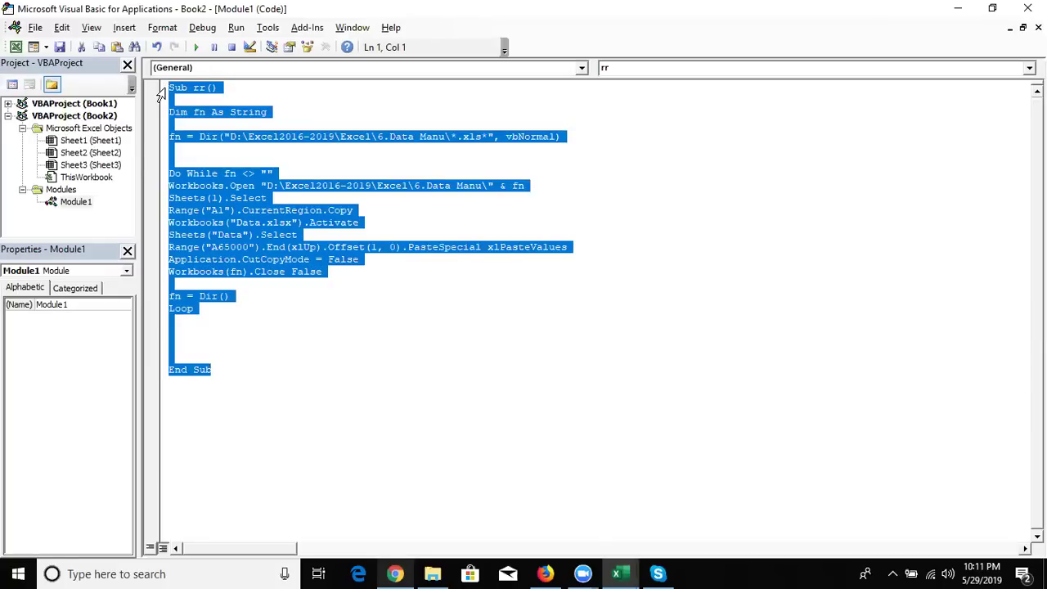
left_click(161, 95)
key("alt+F11")
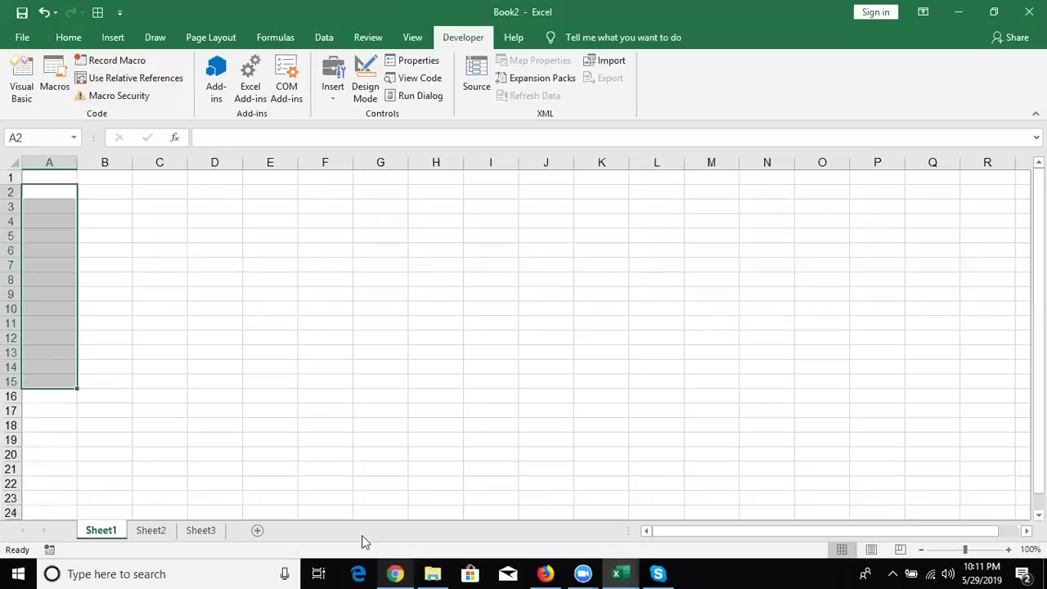
left_click(545, 573)
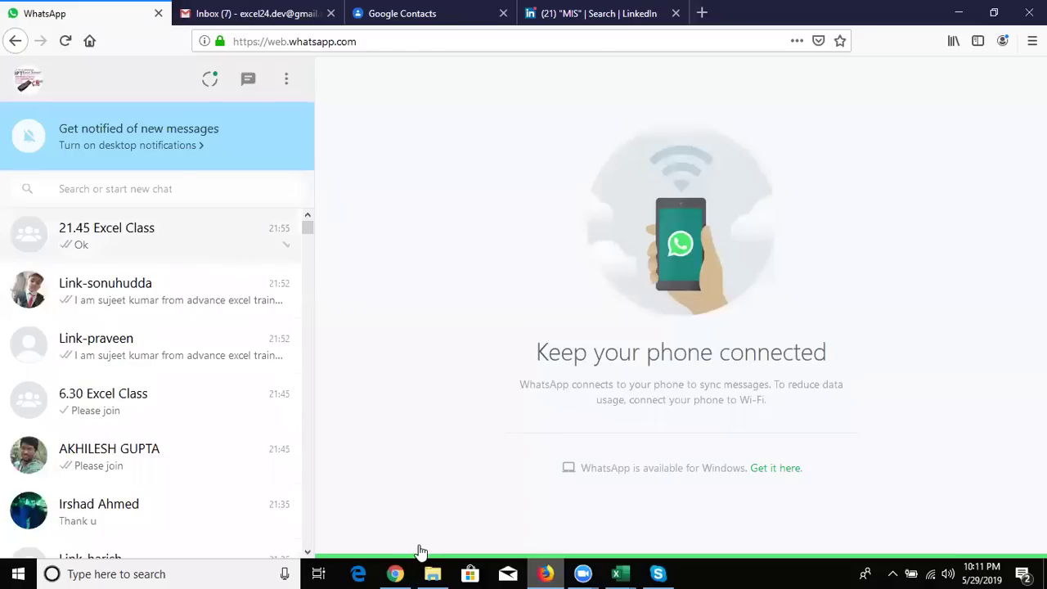
Step: Paste and send the macro code in the 21.45 Excel Class group chat
left_click(178, 249)
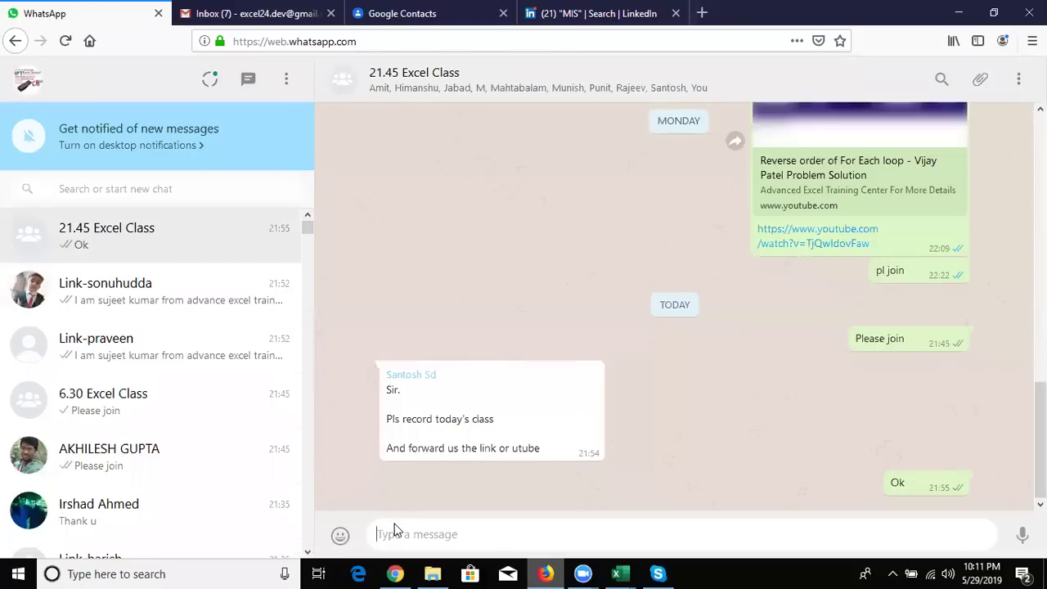
key("ctrl+v")
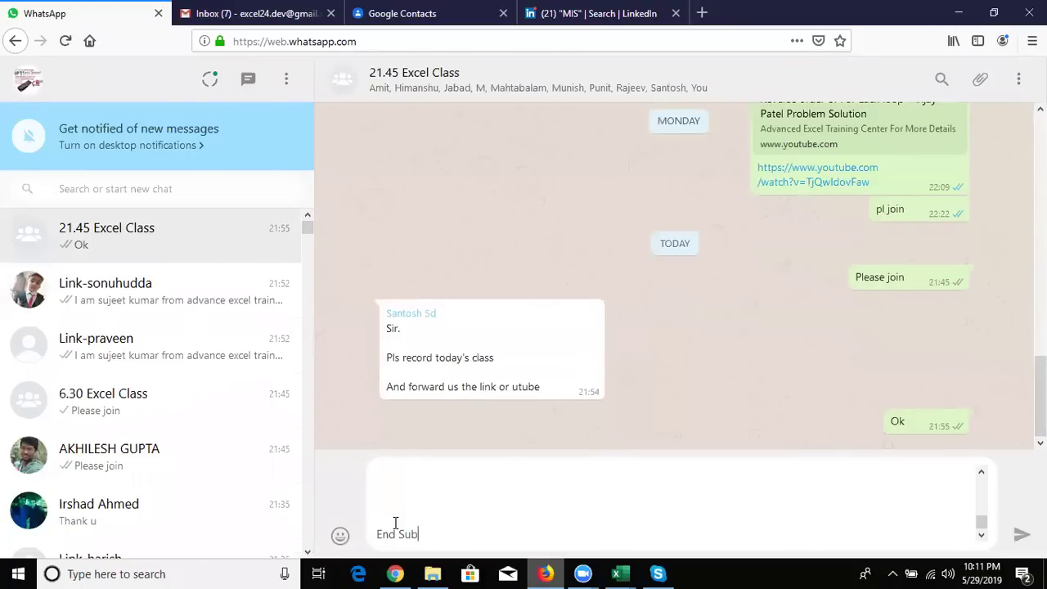
key("Return")
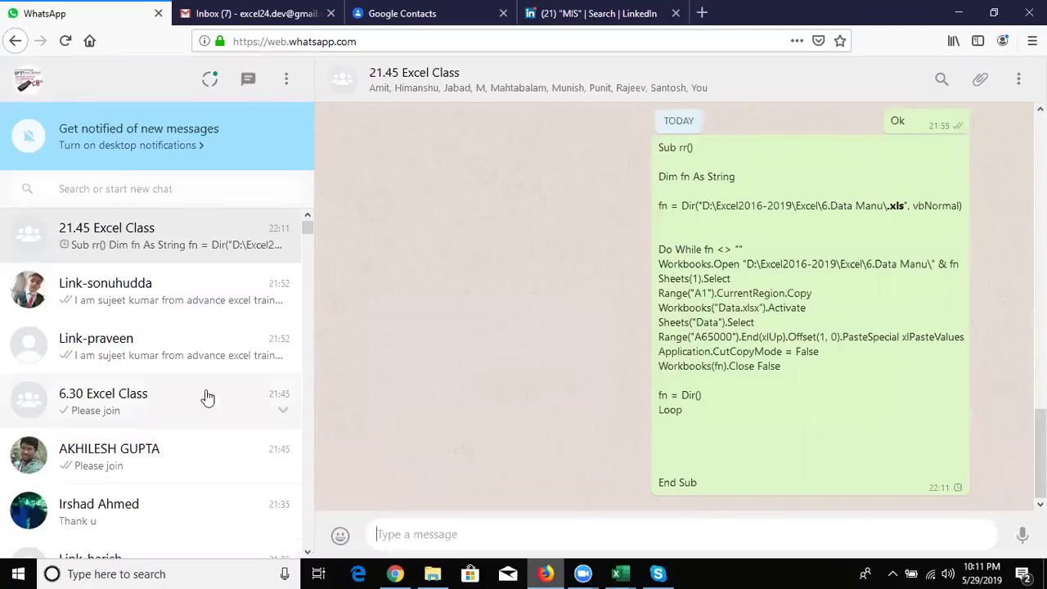
Step: Send the same macro code to a contact's chat, then minimize the browser to the desktop
left_click(210, 471)
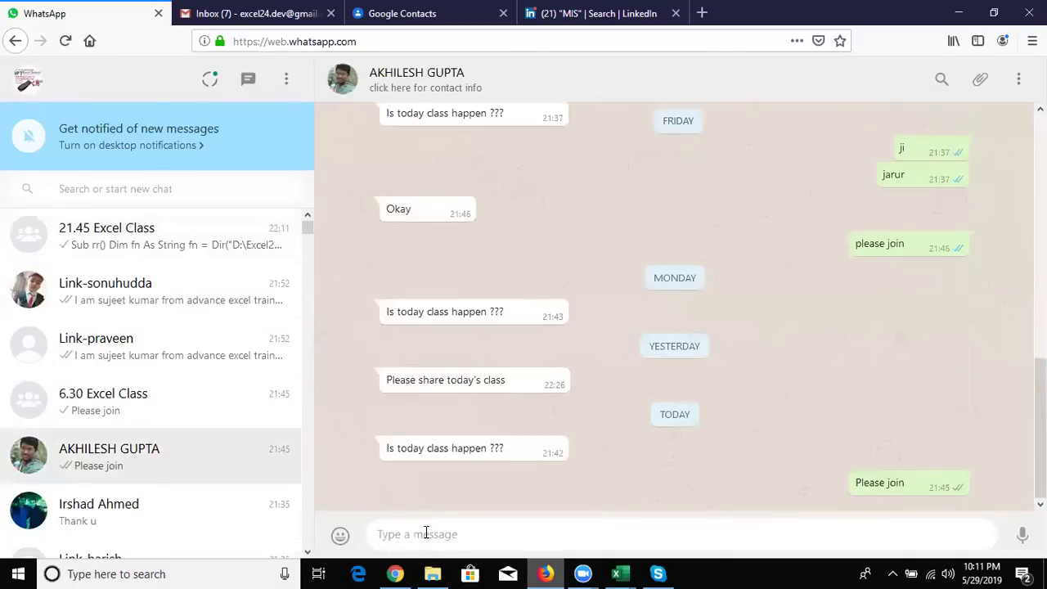
key("ctrl+v")
key("Return")
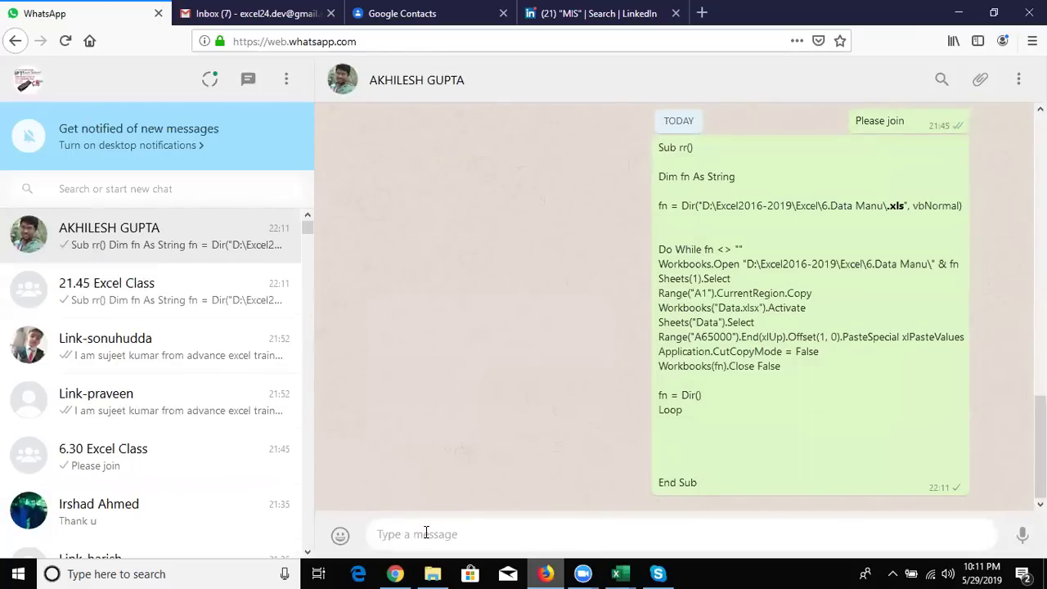
key("super+d")
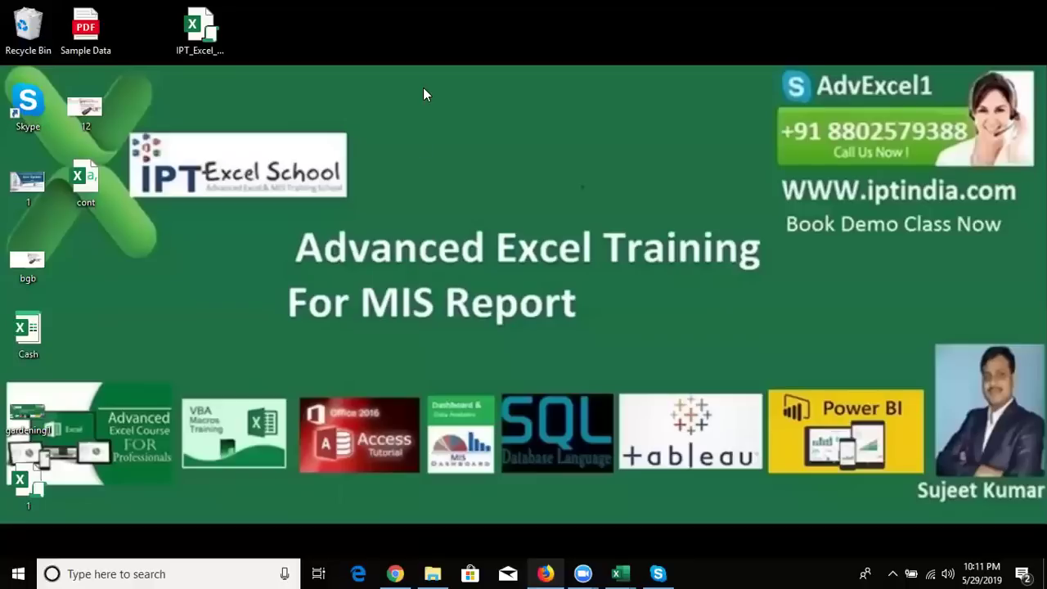